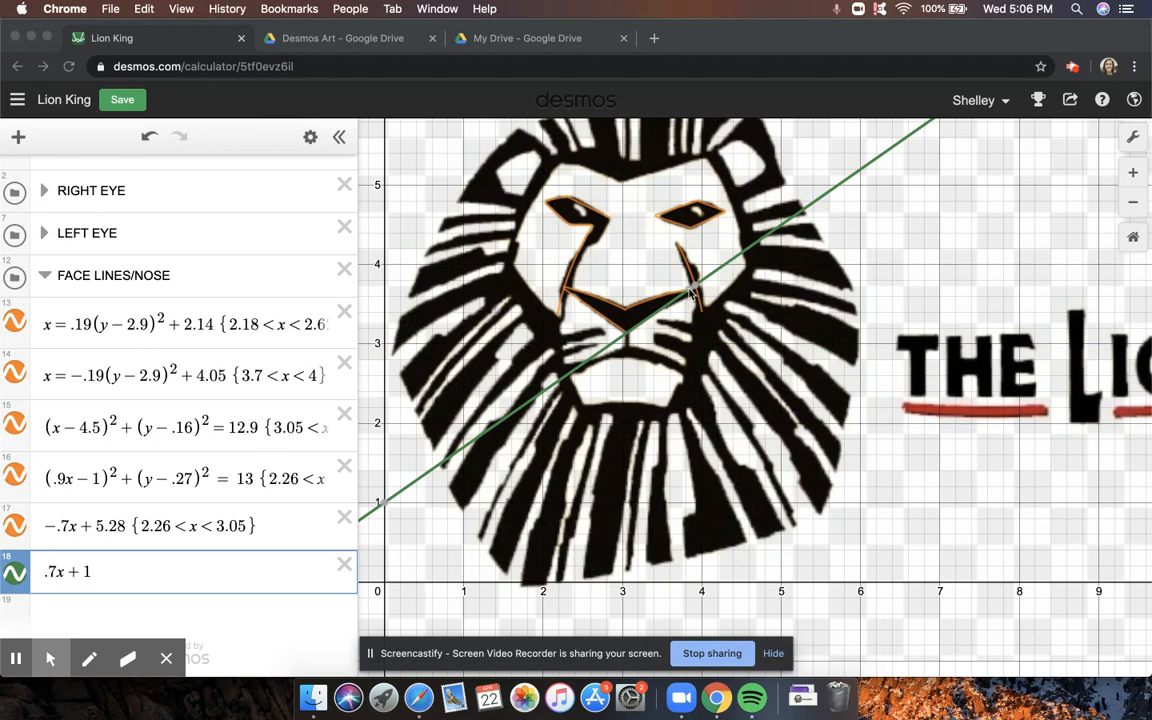
Replace the .7x + 1 expression in the FACE LINES/NOSE folder with the circle equation (x)^2+(y)^2=12.
left_click(69, 574)
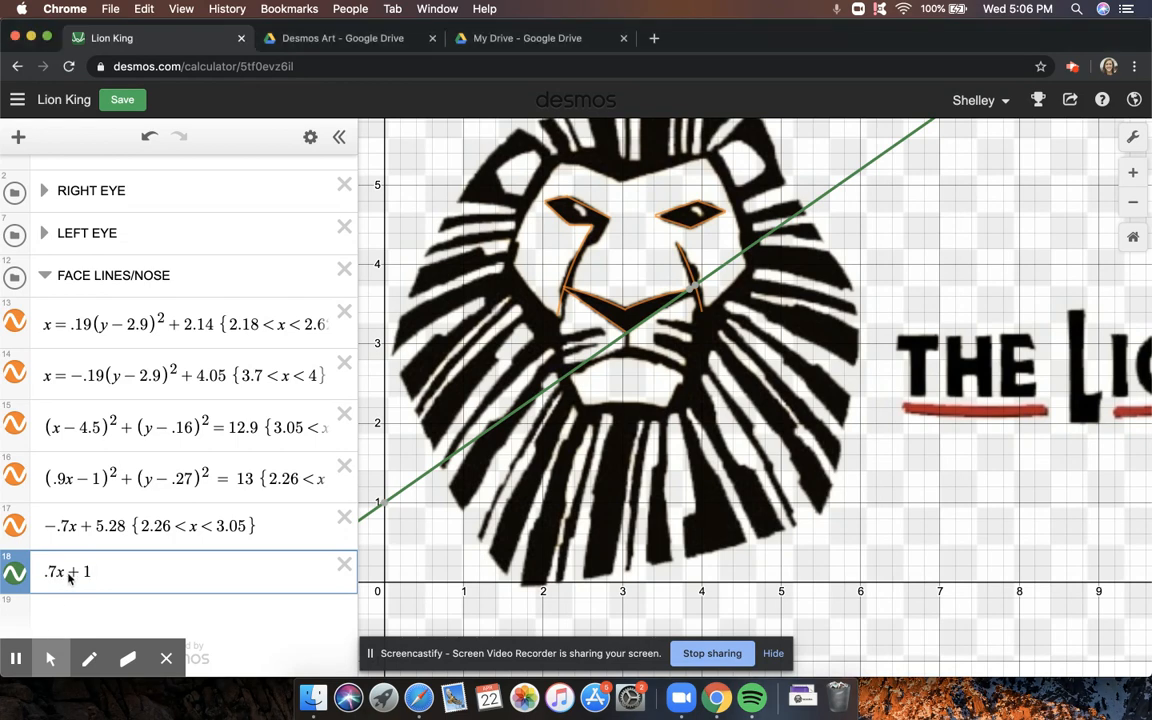
left_click_drag(64, 574, 92, 574)
left_click_drag(102, 571, 45, 572)
key("BackSpace")
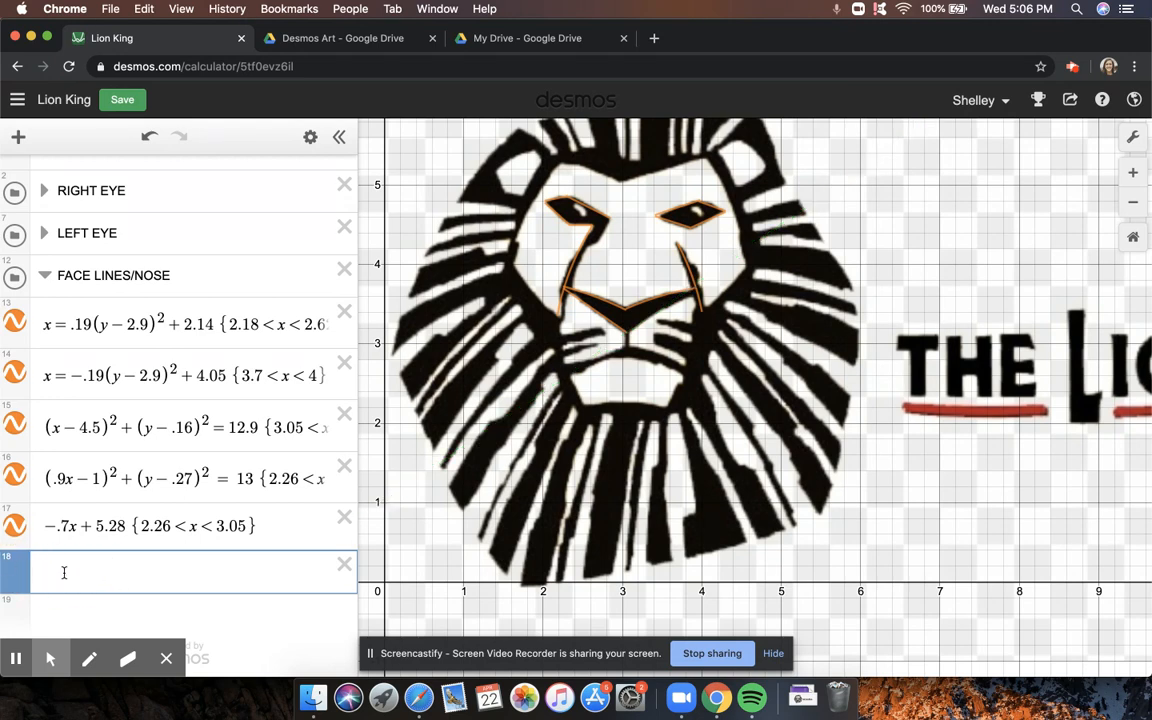
type("(x")
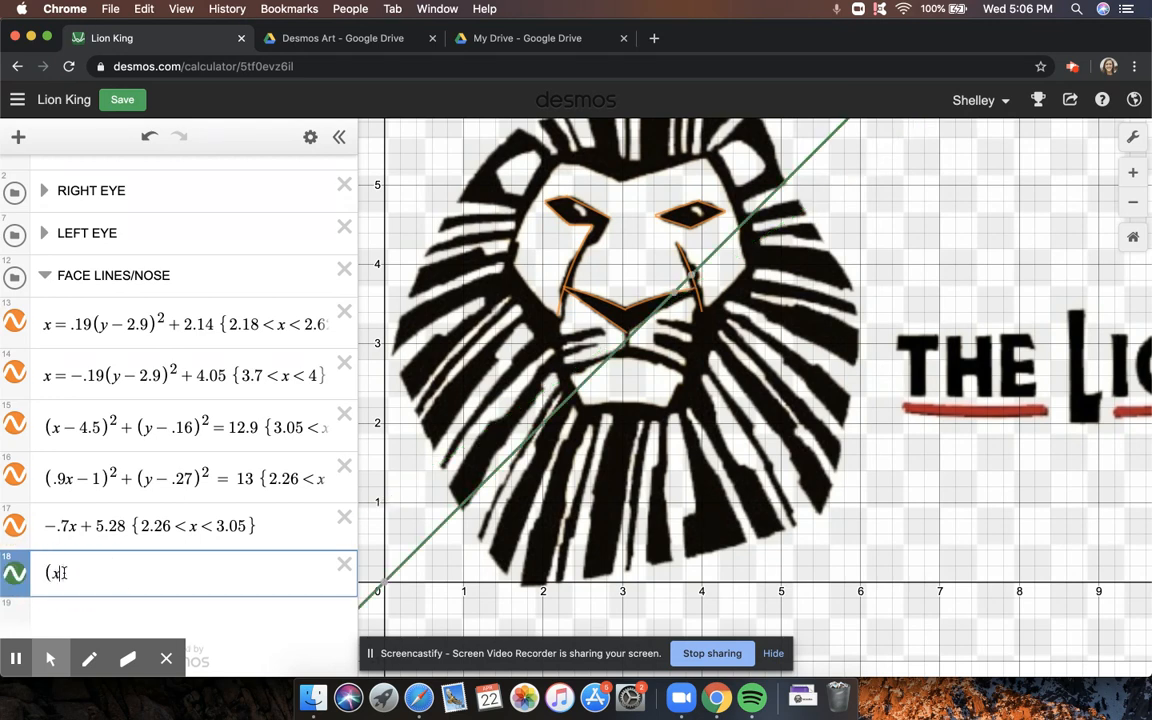
type(")2^2")
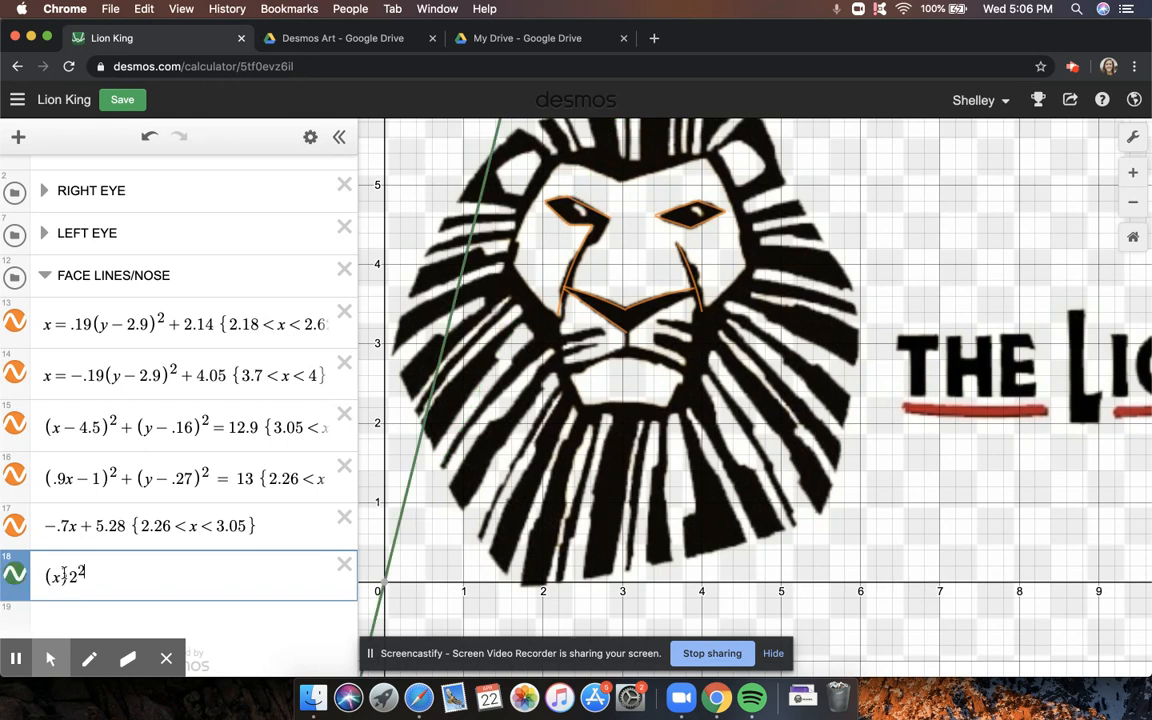
key("BackSpace")
key("BackSpace")
key("BackSpace")
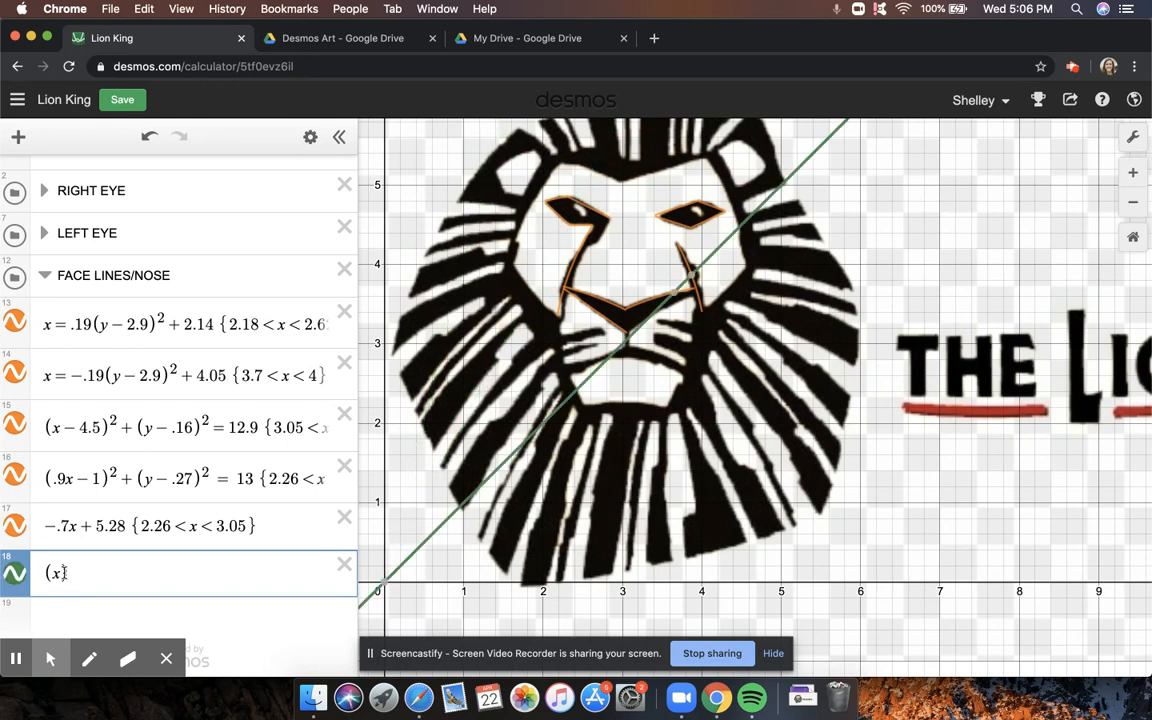
type("^2+(y")
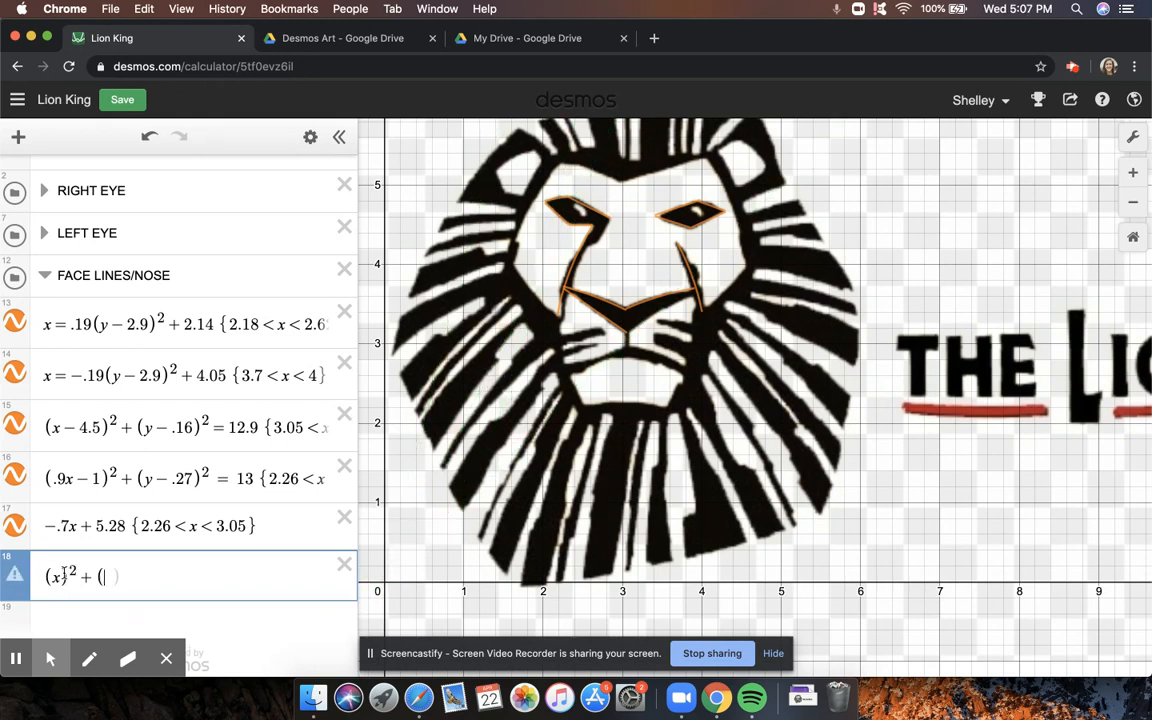
type(")^2=12")
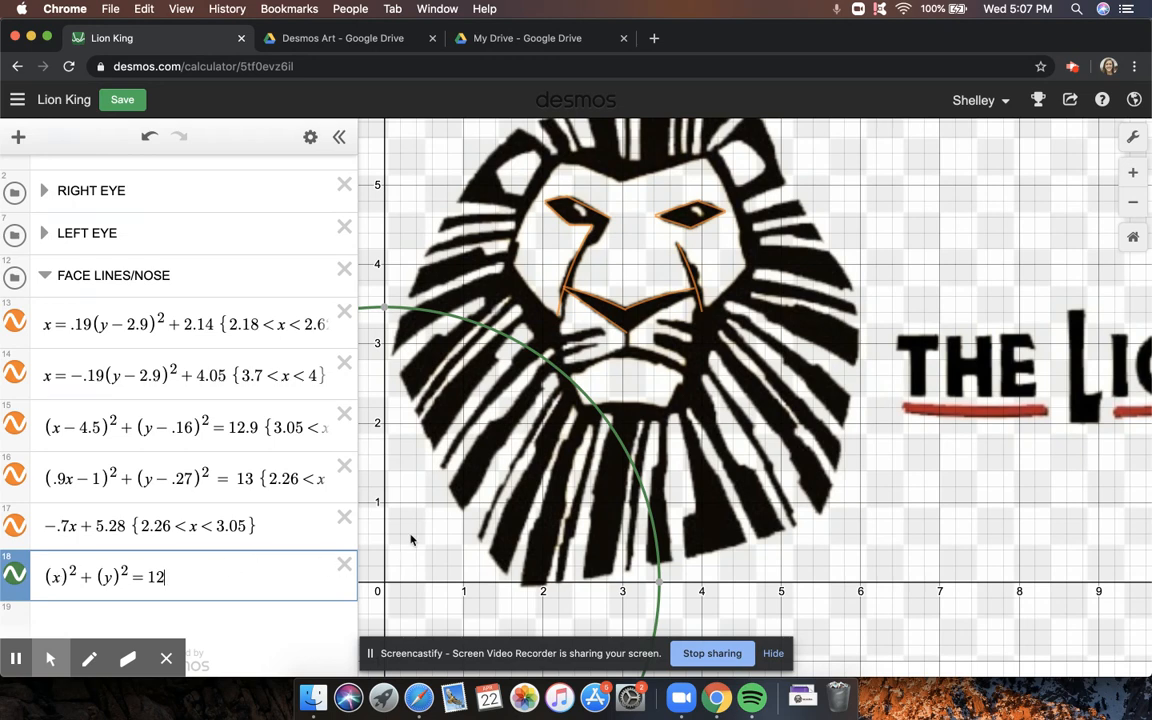
Shift the new circle horizontally, trying x offsets such as 4, 5, 4.9 and 4.7, and settle on (x-4.5)^2.
left_click(60, 570)
type("-4")
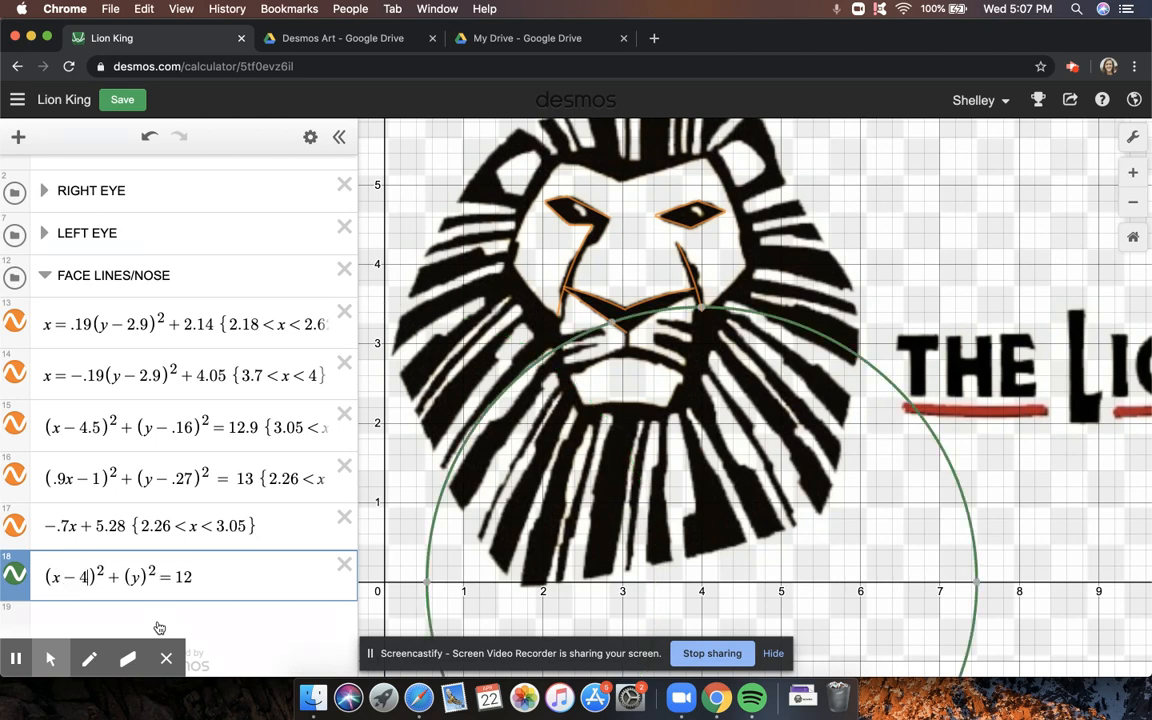
key("BackSpace")
type("5")
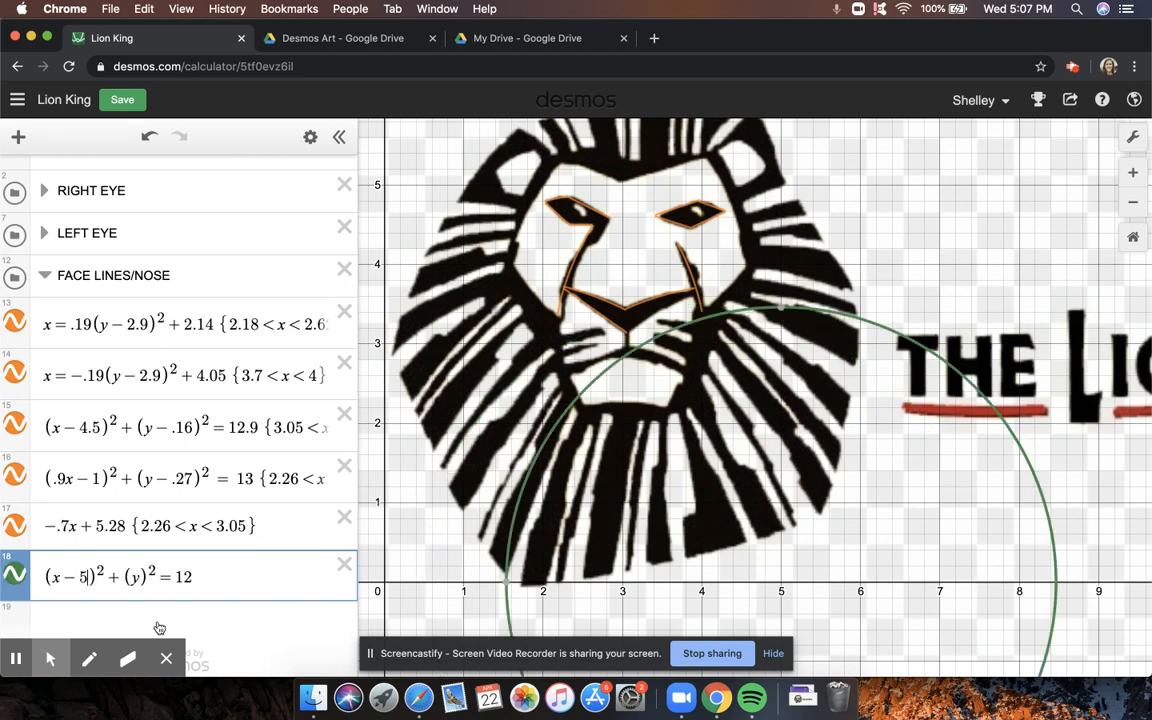
key("BackSpace")
type("4.6")
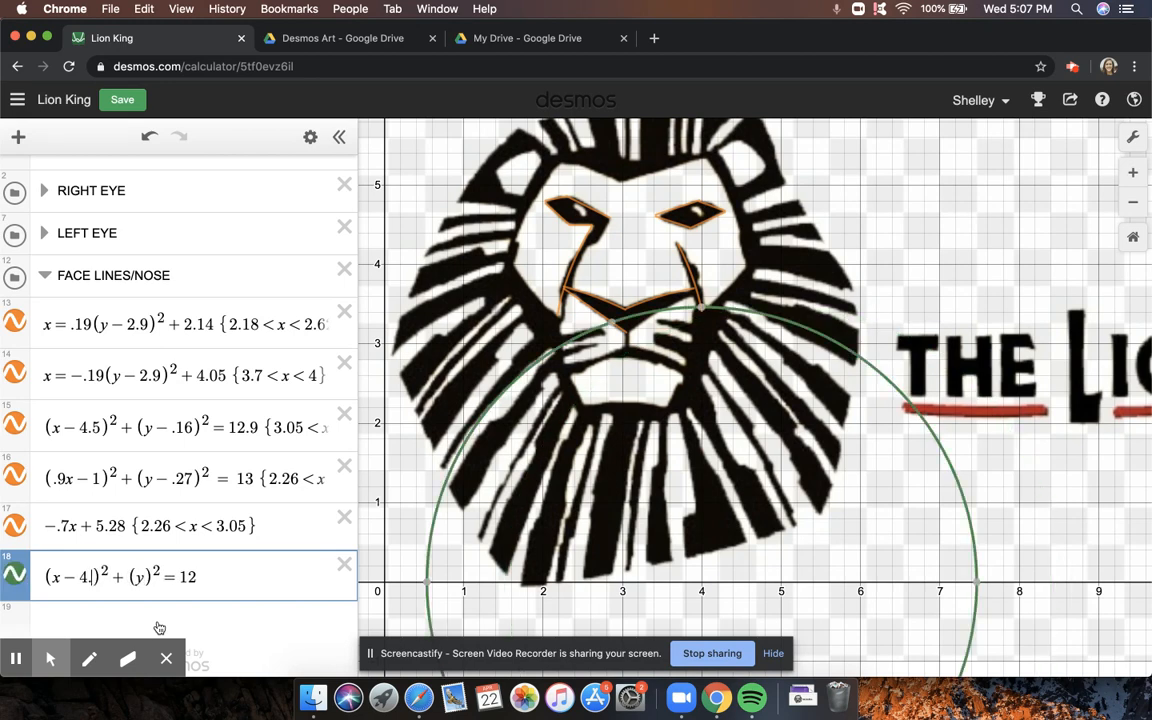
key("BackSpace")
key("BackSpace")
type(".9")
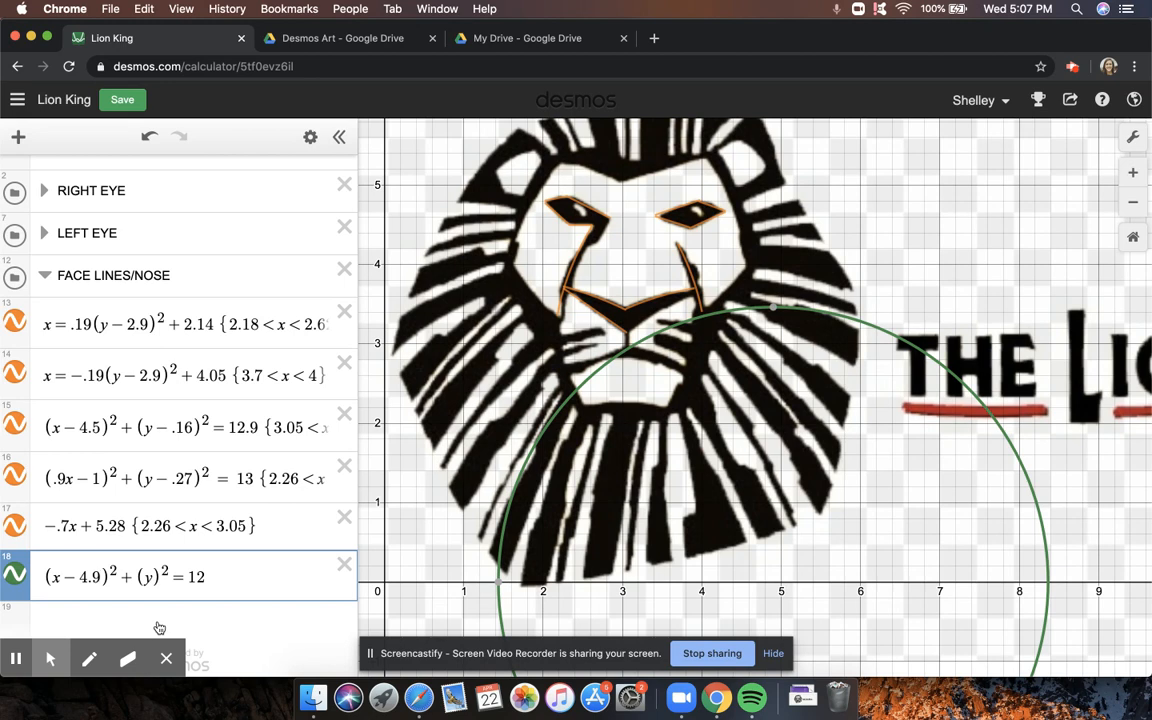
key("BackSpace")
type("7")
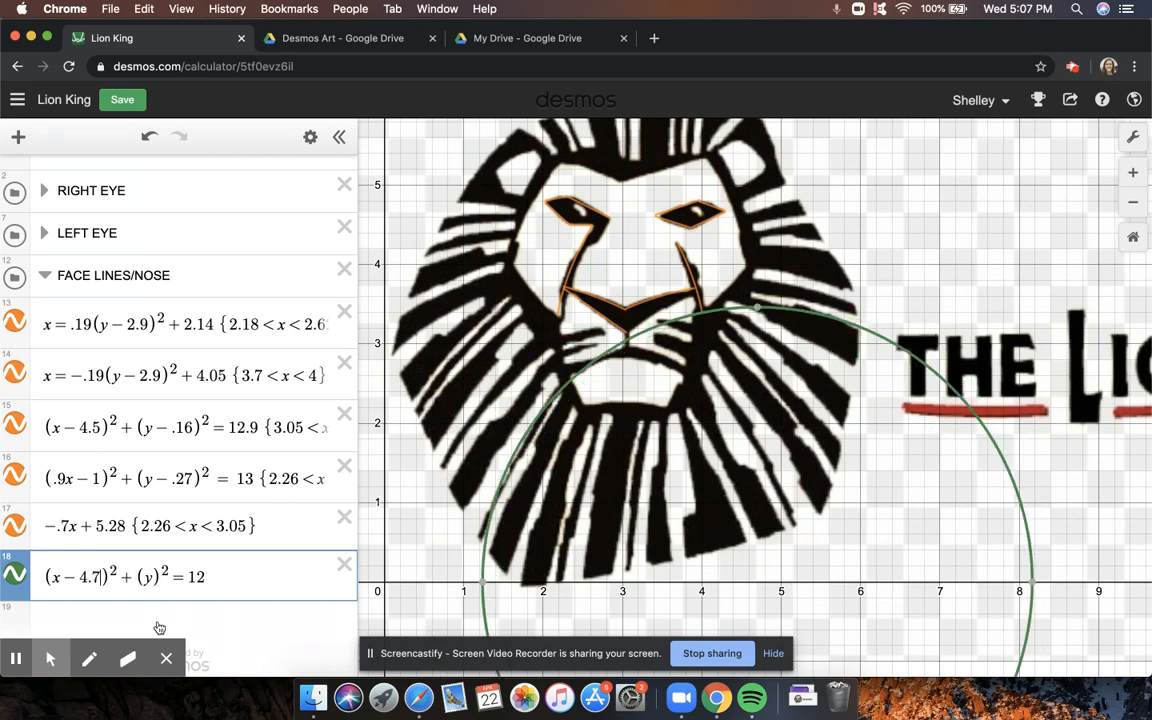
key("BackSpace")
type("5")
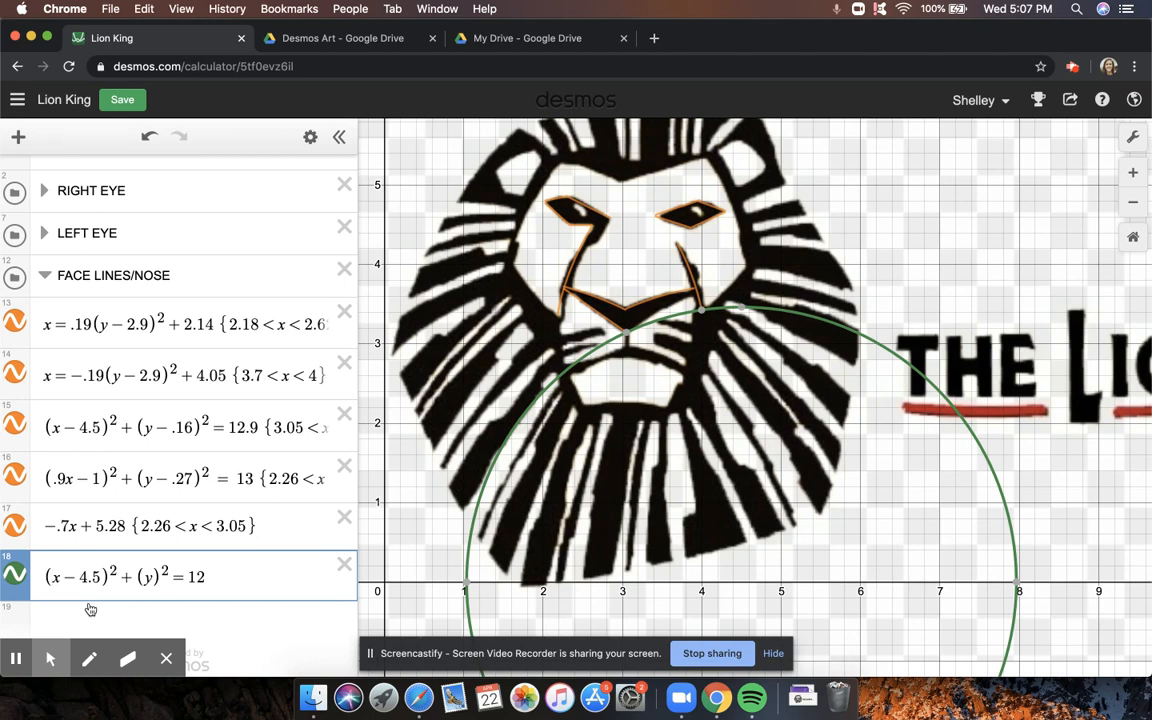
Stretch the circle horizontally by giving x a coefficient of .9 in its equation.
type(".6")
key("BackSpace")
type("9")
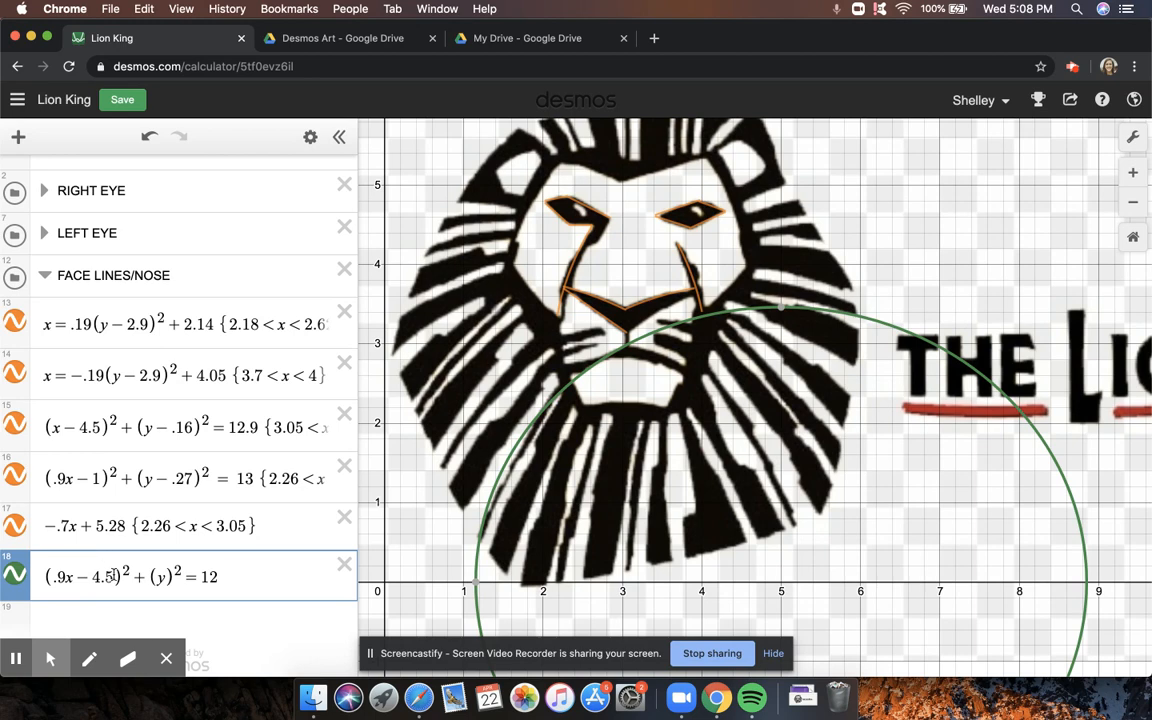
Shift the curve upward, trying y offsets of .4, .44 and .6, and settle on (y-.3)^2.
left_click(163, 578)
type("-.5")
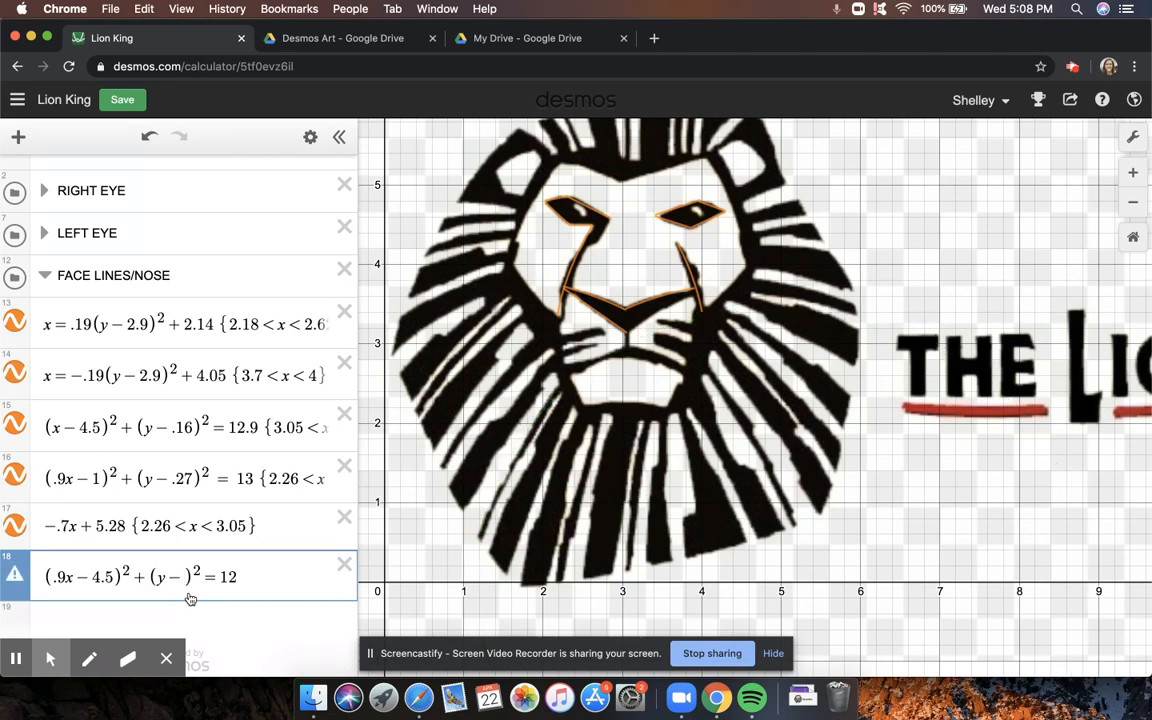
key("BackSpace")
type("4")
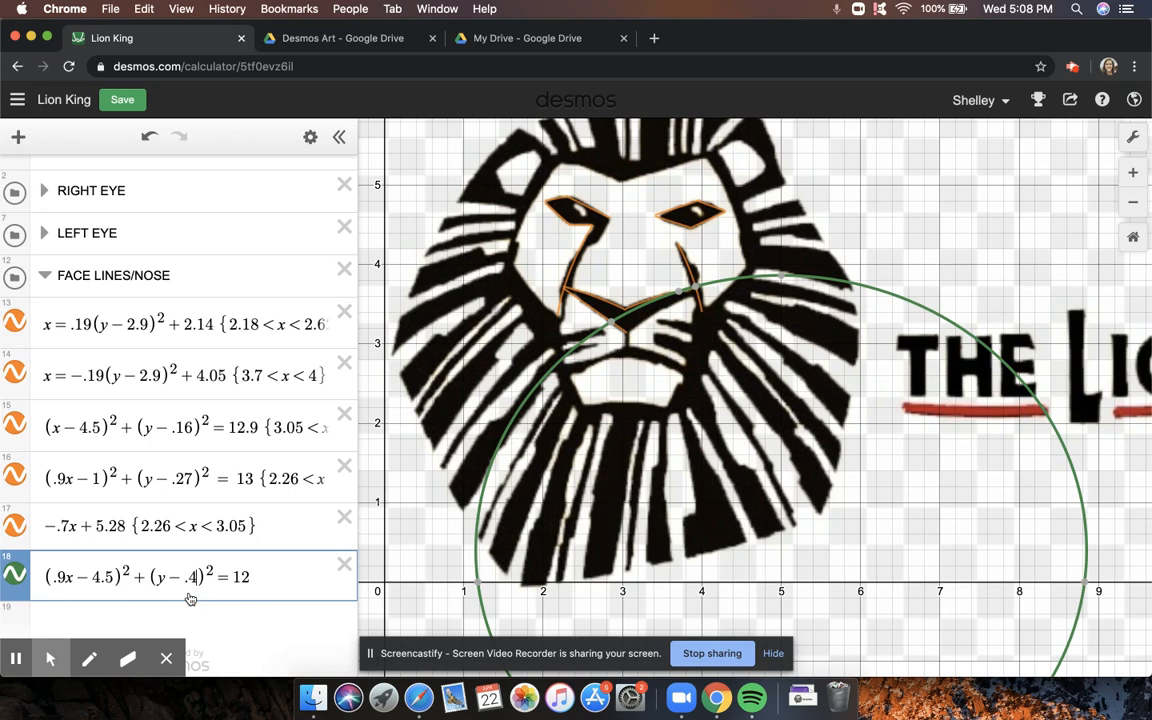
type("4")
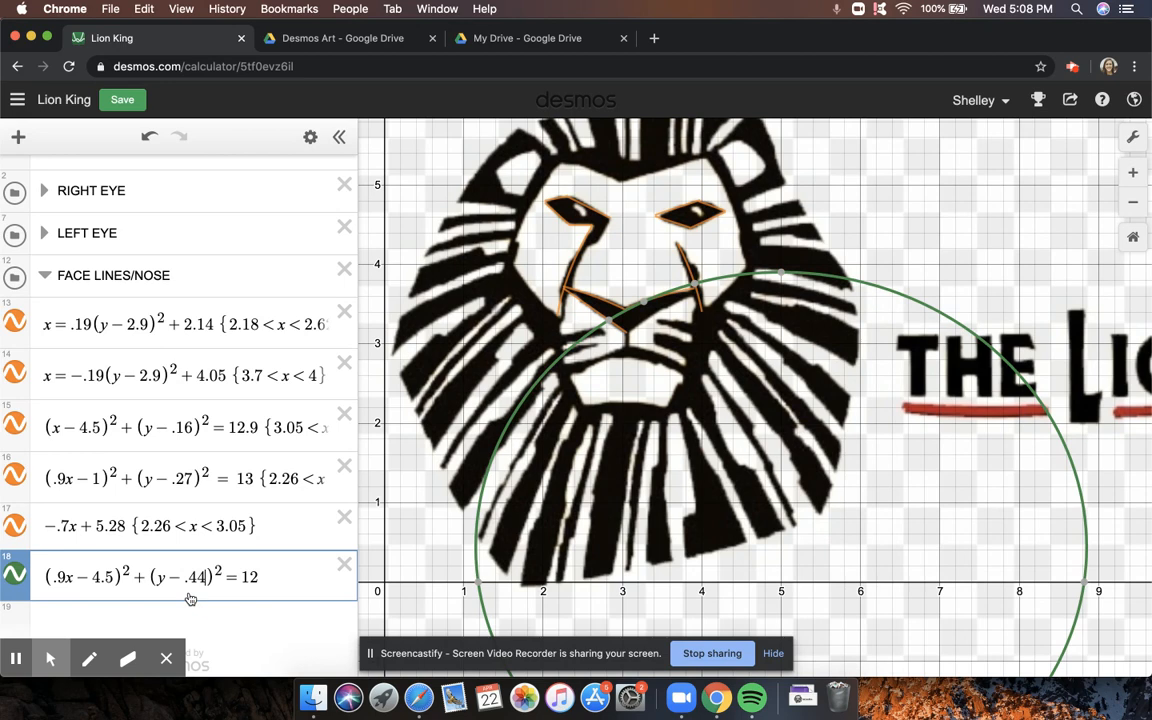
key("BackSpace")
key("BackSpace")
type("6")
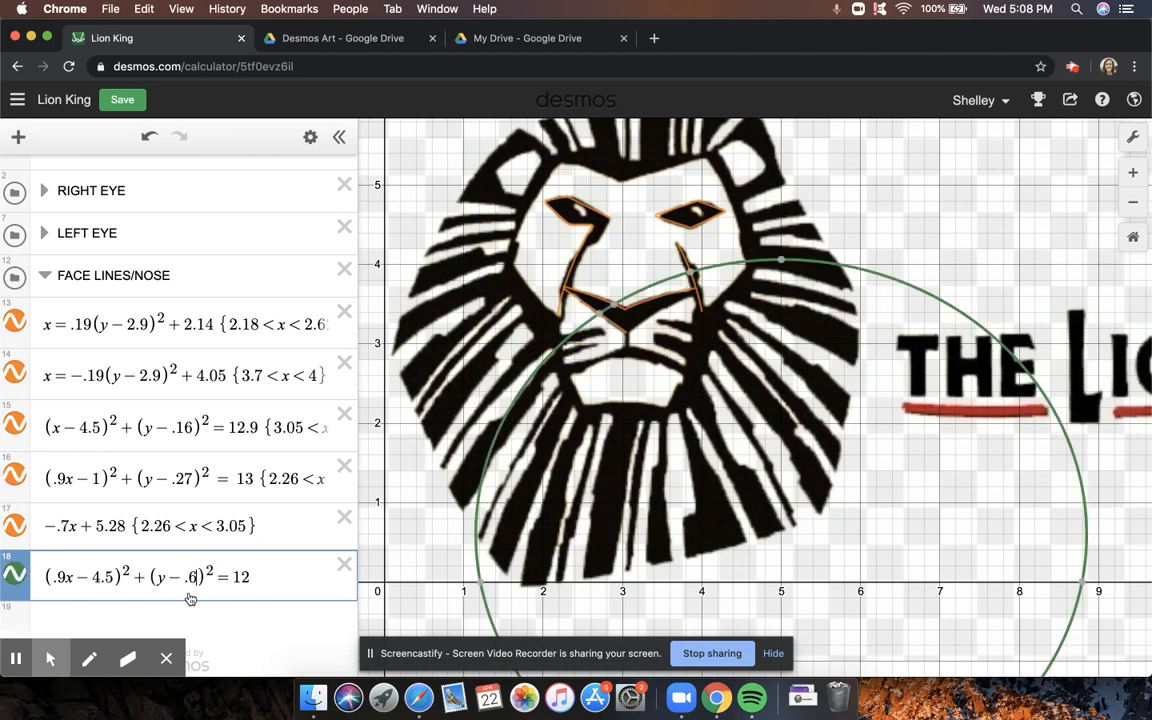
key("BackSpace")
type("3")
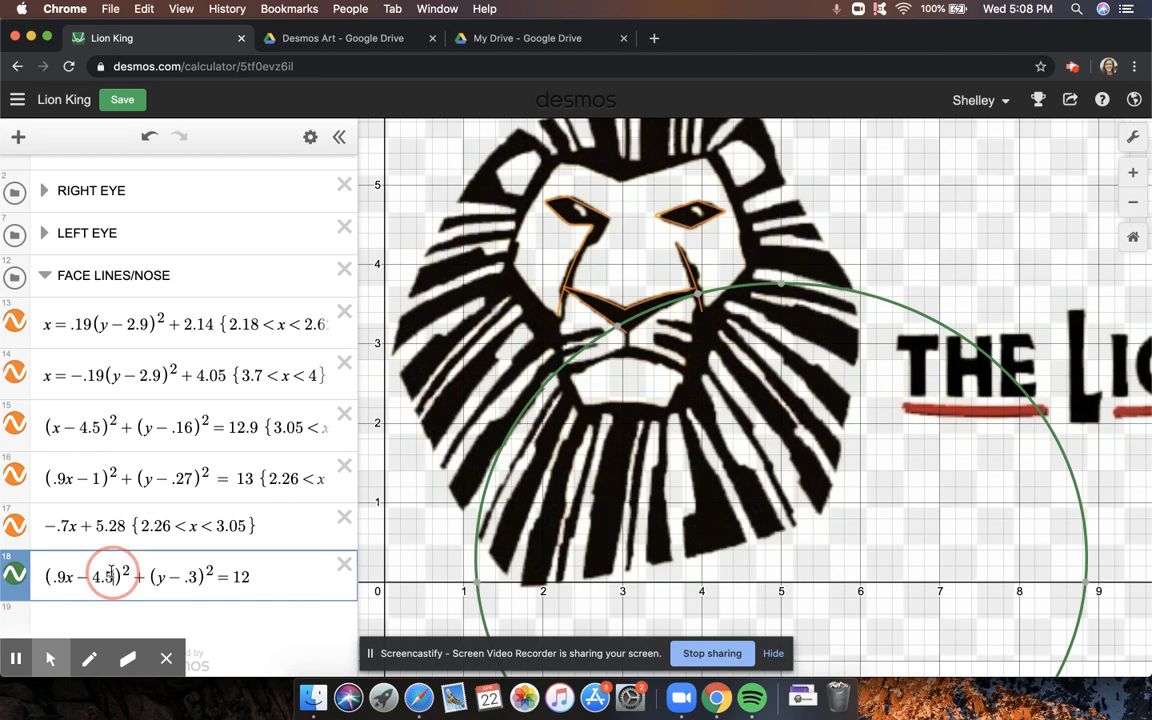
Adjust the horizontal offset of the curve, trying 4.6 and 4.7, and set the x term to (.9x-4.9)^2.
key("BackSpace")
type("5")
key("BackSpace")
type("6")
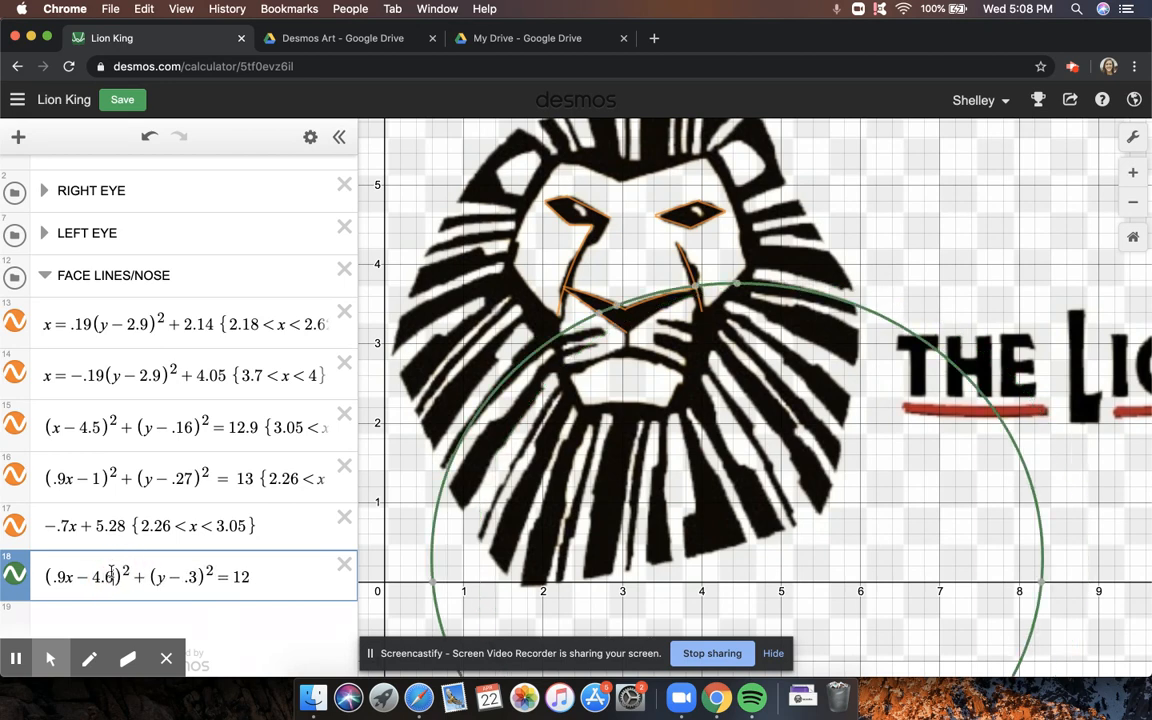
key("BackSpace")
type("7")
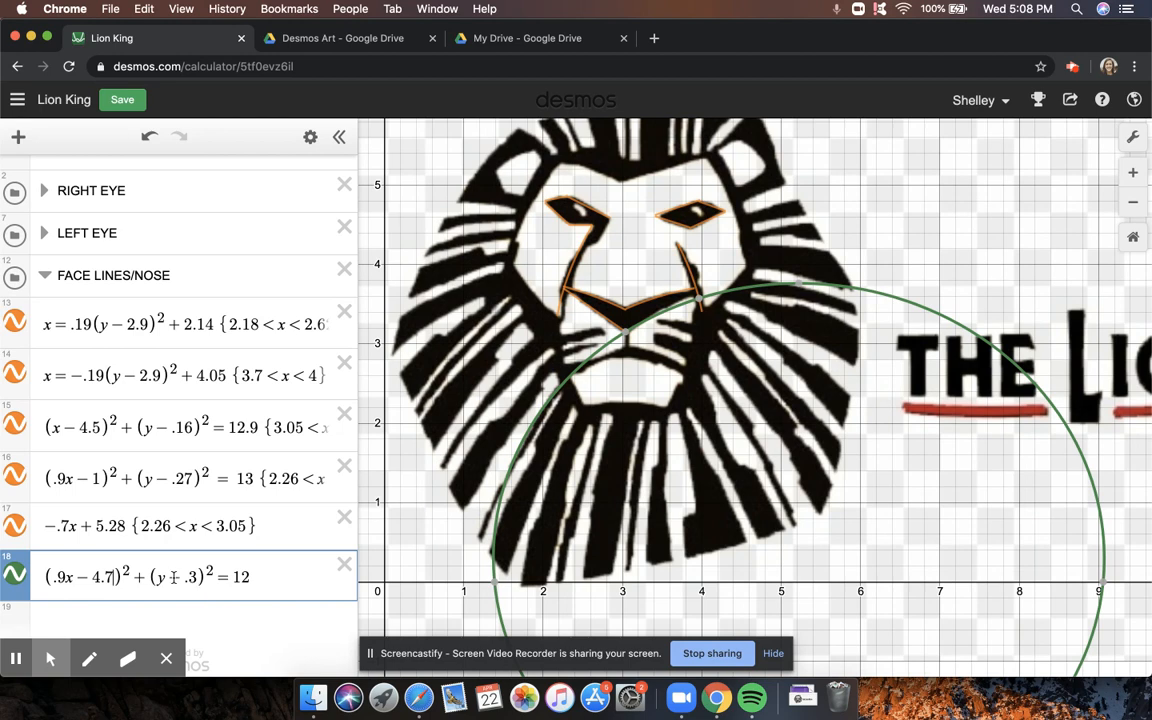
key("BackSpace")
type("9")
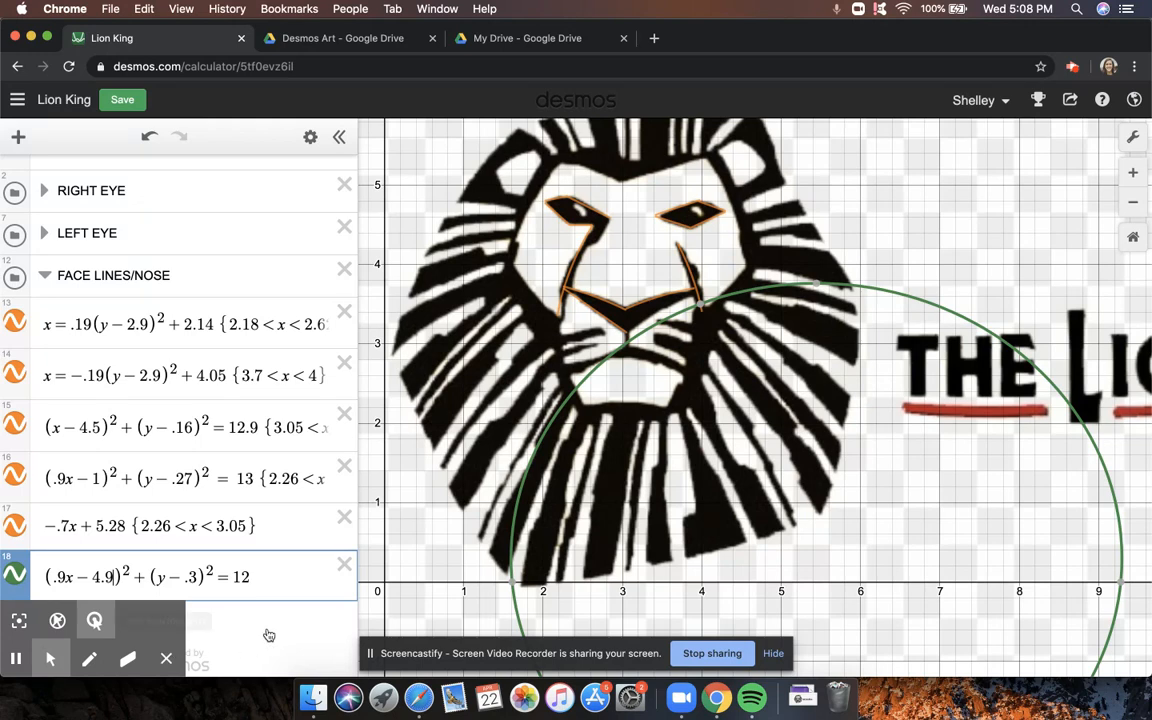
Set the y offset to .44 so the curve follows the lower edge of the nose.
left_click(196, 574)
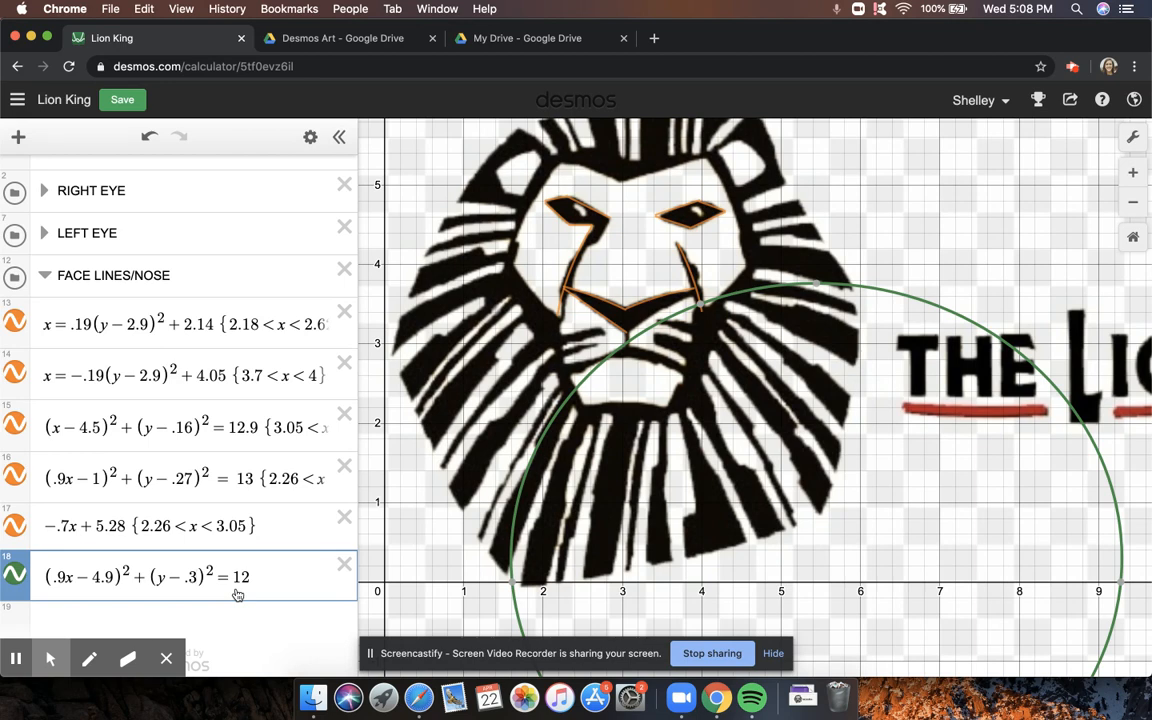
key("BackSpace")
type("4")
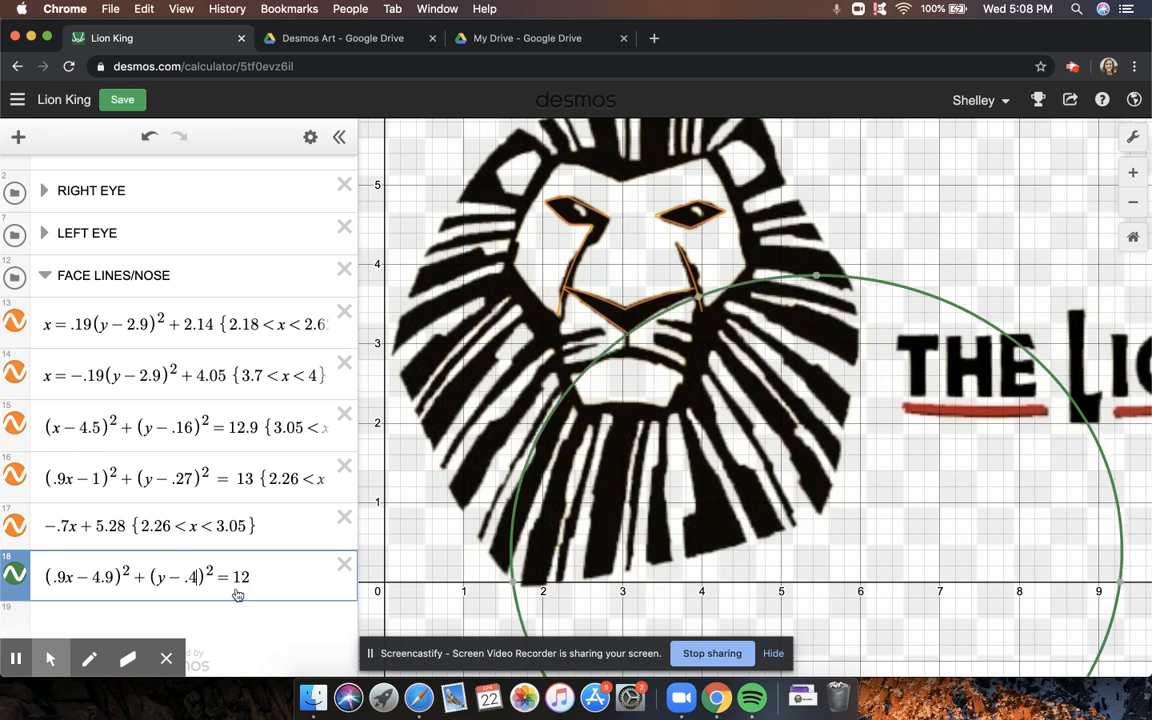
type("4")
key("BackSpace")
type("4")
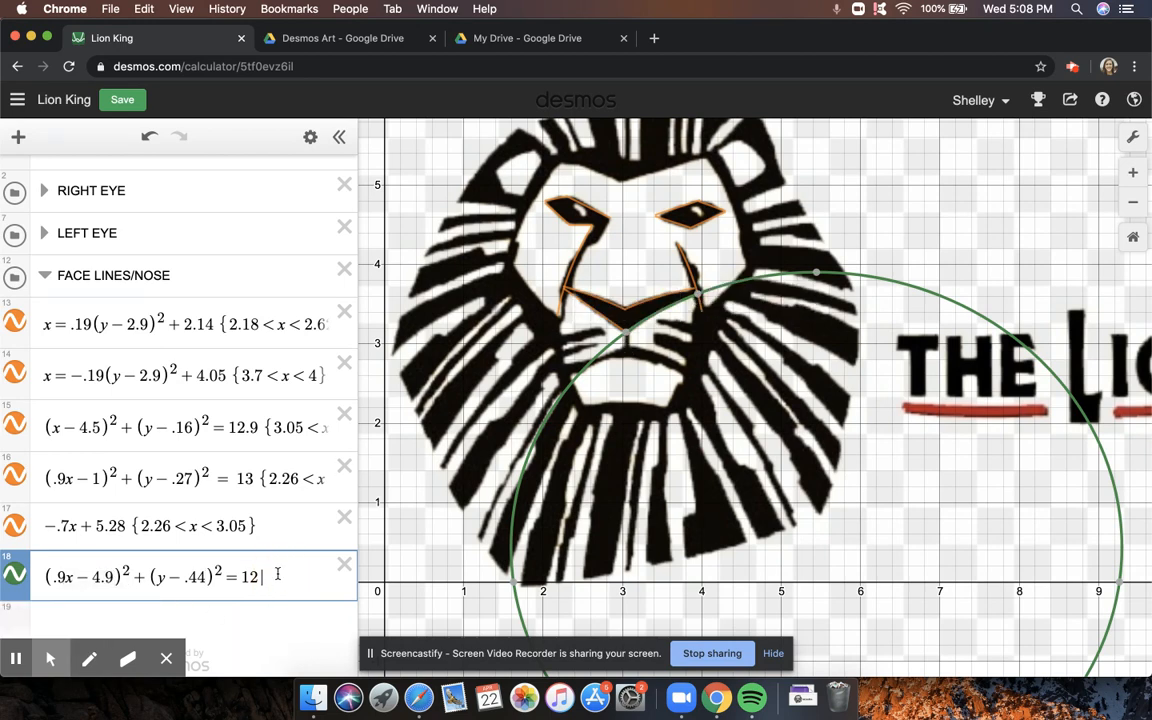
Add an x-domain restriction to the nose curve and set its lower limit to 3.05, checking the nose tip's coordinates on the graph.
type("{")
key("Return")
left_click(280, 540)
type("<x<")
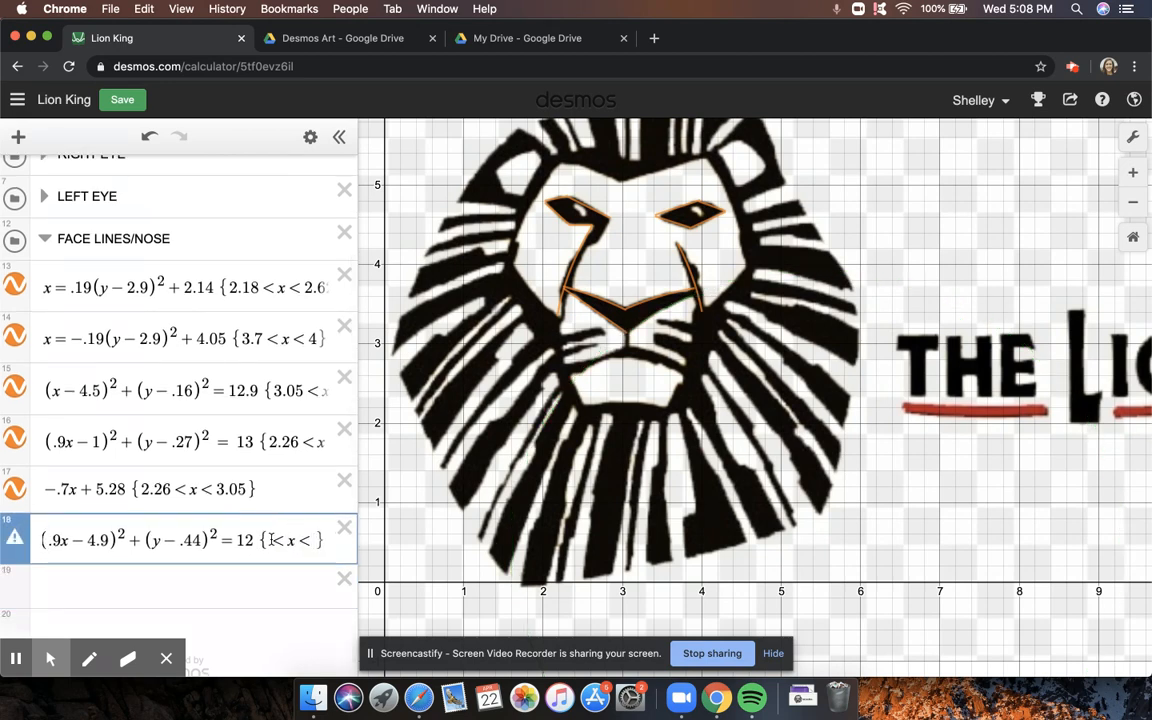
left_click(271, 540)
left_click(628, 338)
left_click_drag(628, 338, 635, 337)
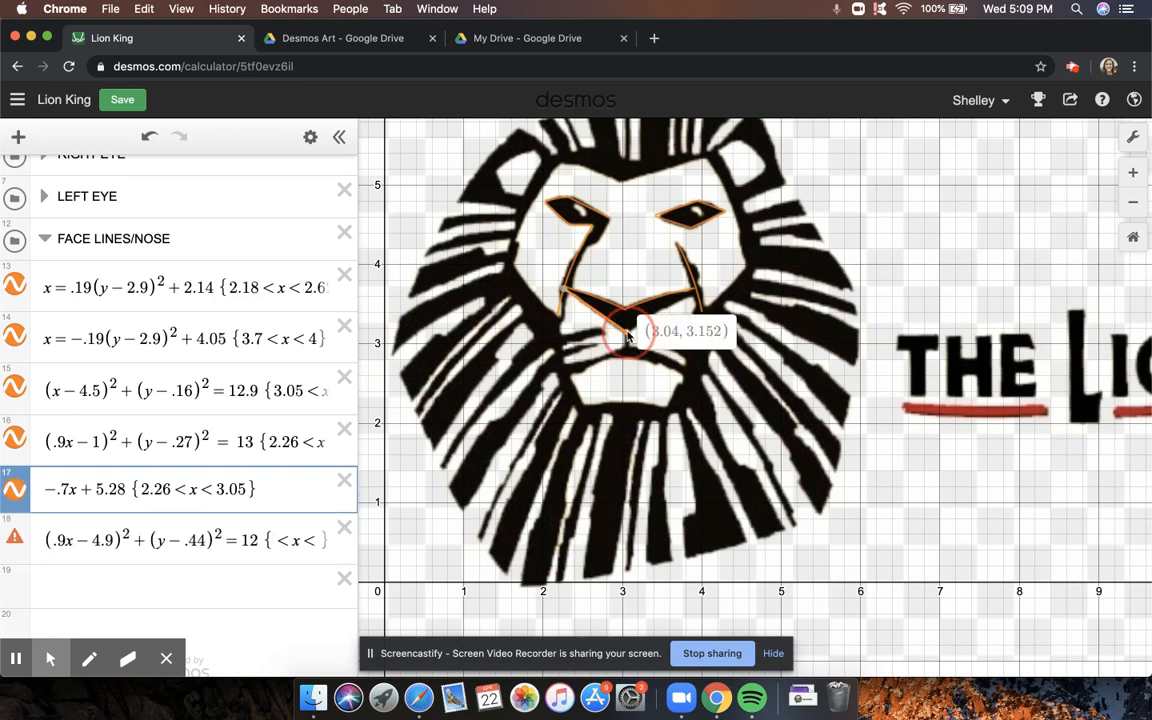
left_click(268, 540)
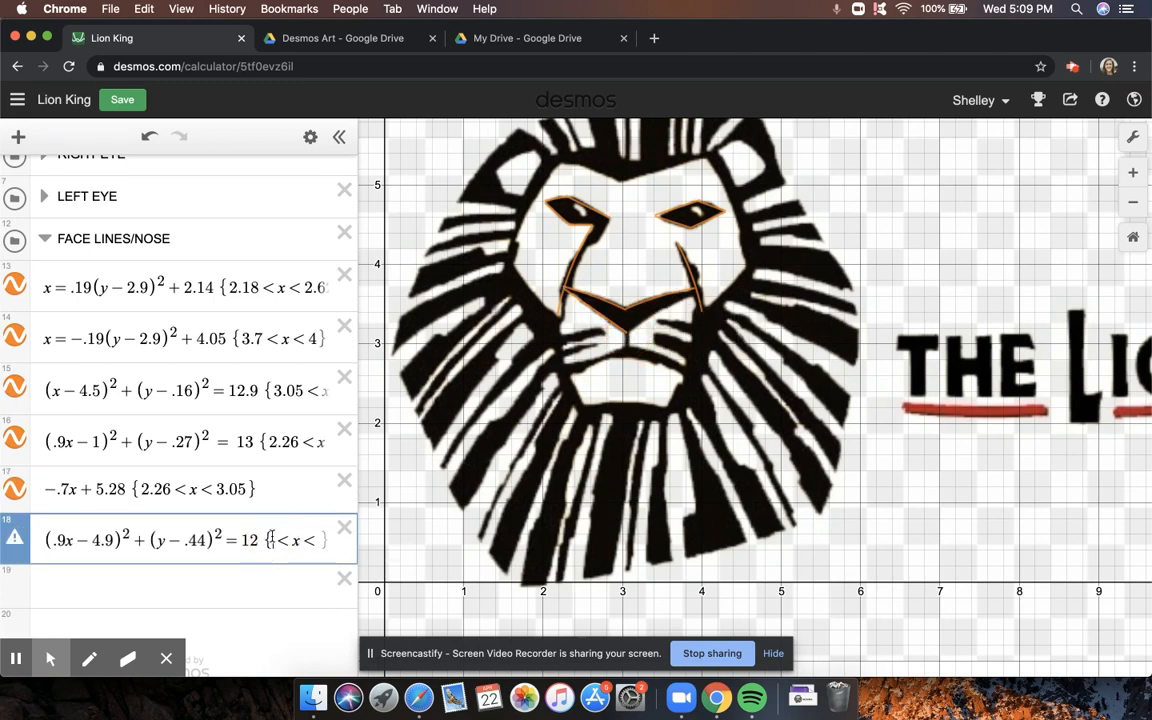
type("3.05")
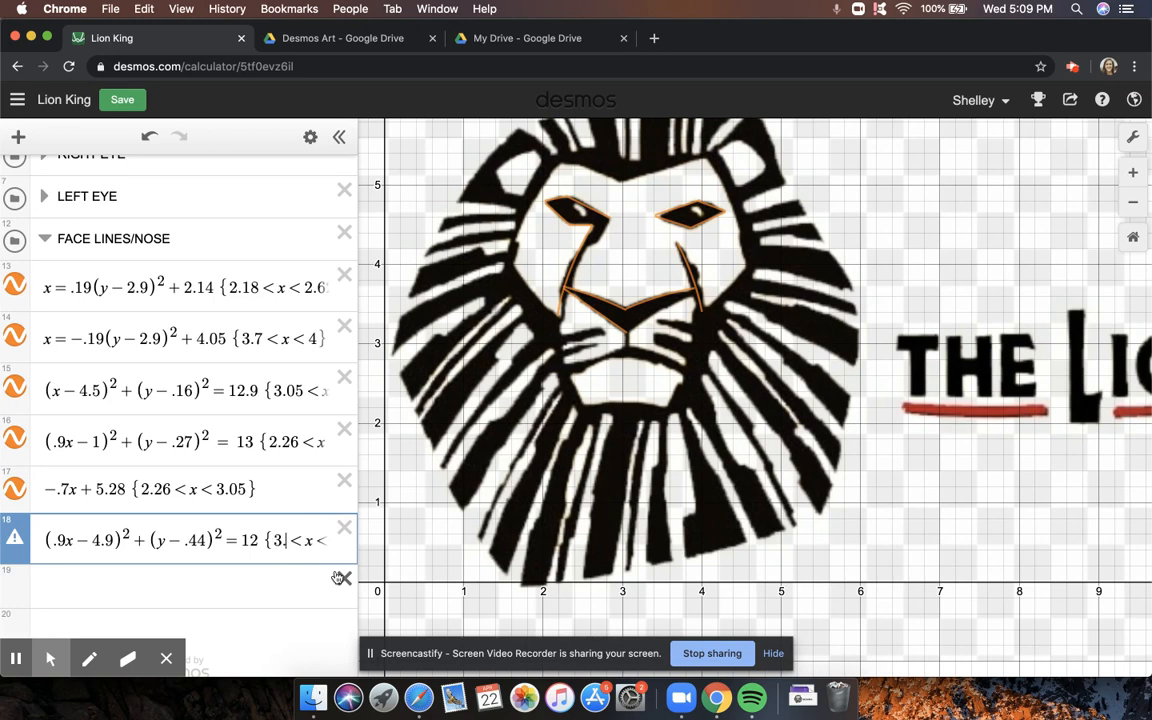
Check the coordinates where the nose meets the right face line and set the restriction's upper x limit to 3.9.
left_click(698, 302)
left_click(698, 300)
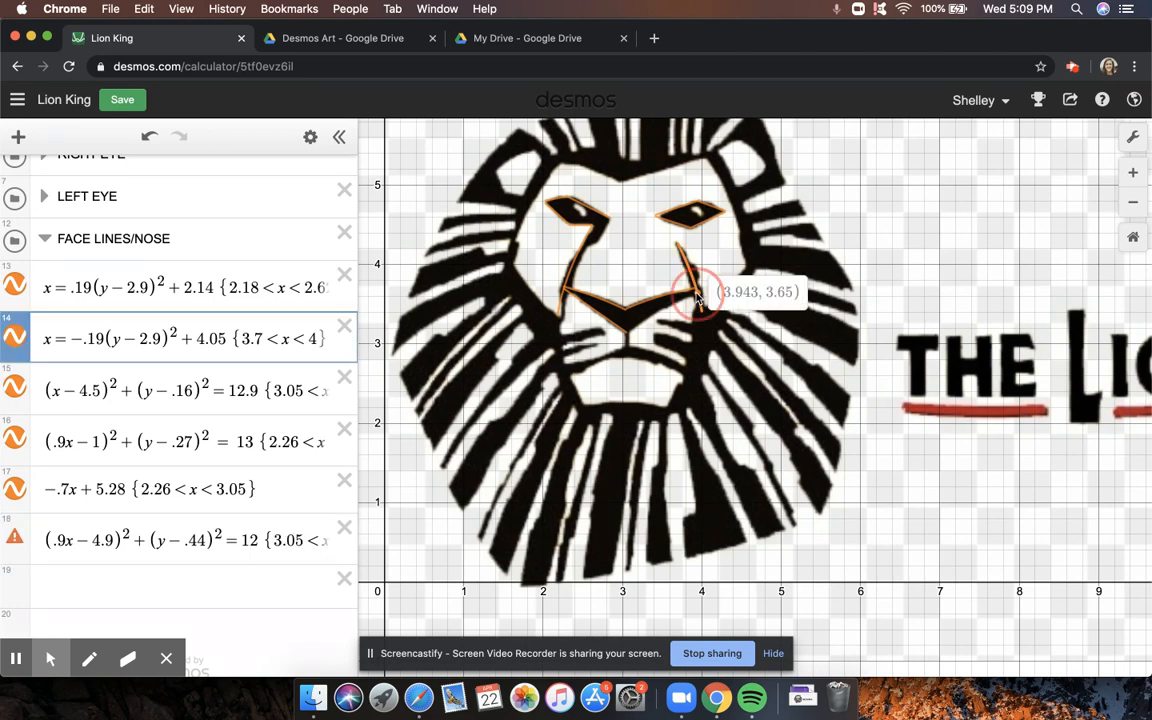
left_click(311, 544)
key("Right")
type("< 3.9")
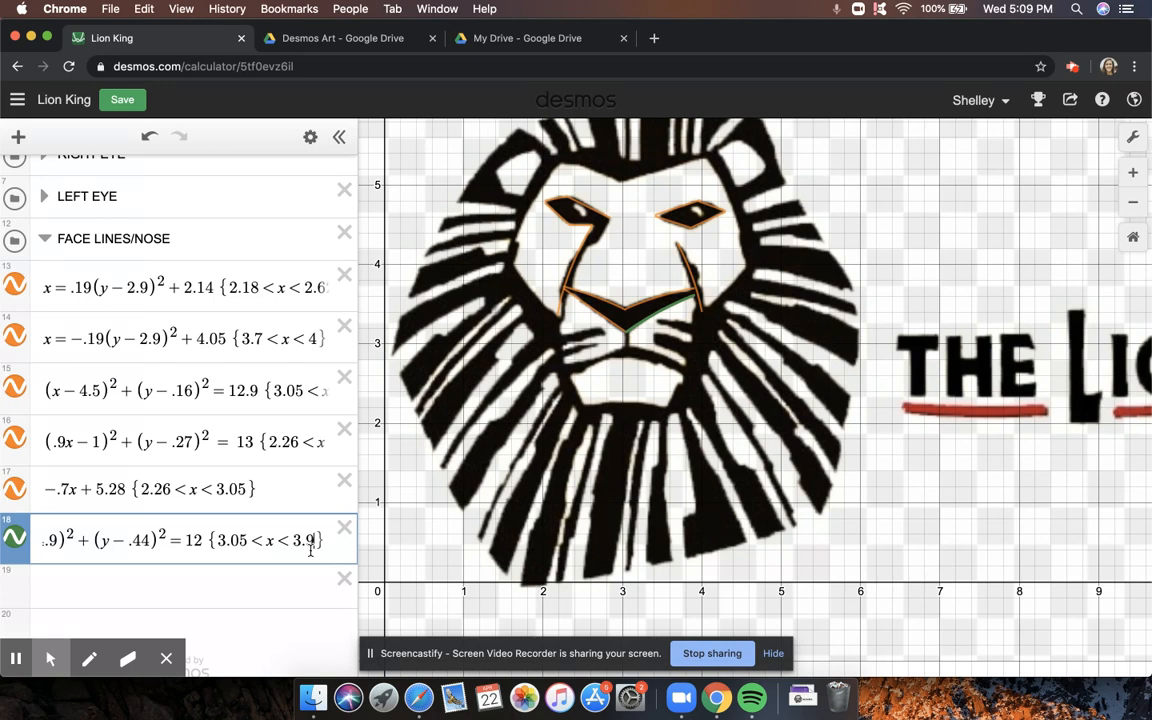
Extend the nose curve's upper x limit to 3.98 and go to the empty expression line below it.
left_click(697, 293)
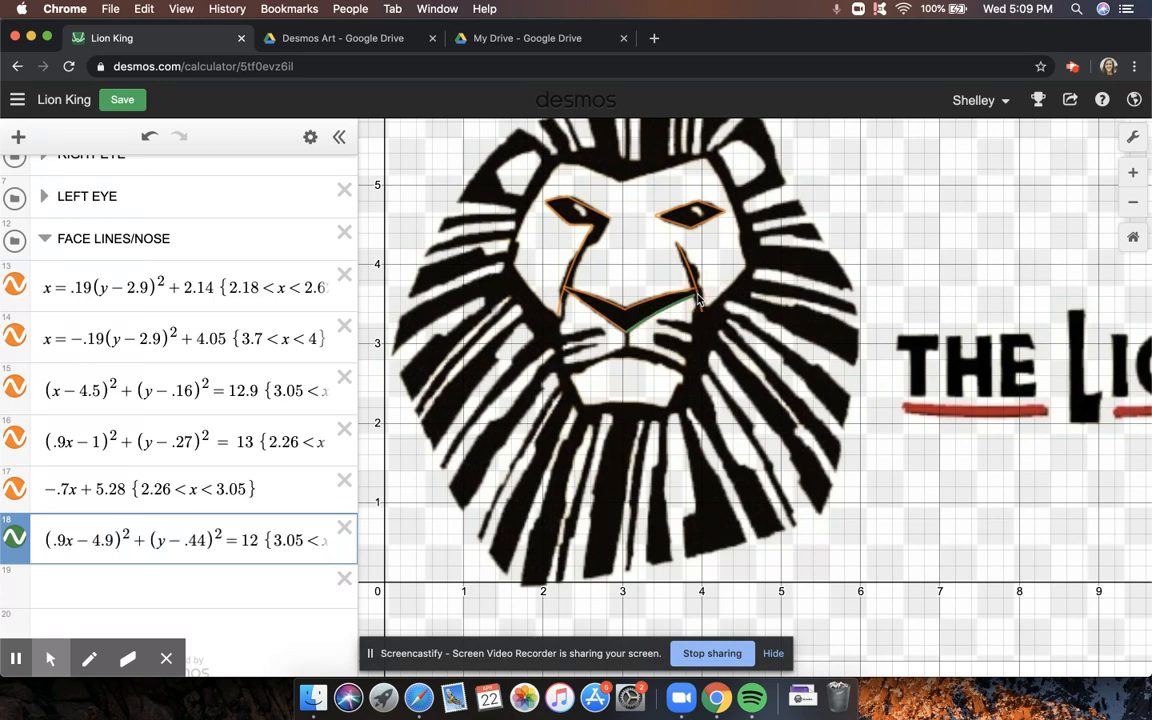
left_click(697, 291)
left_click(313, 538)
type("3.9")
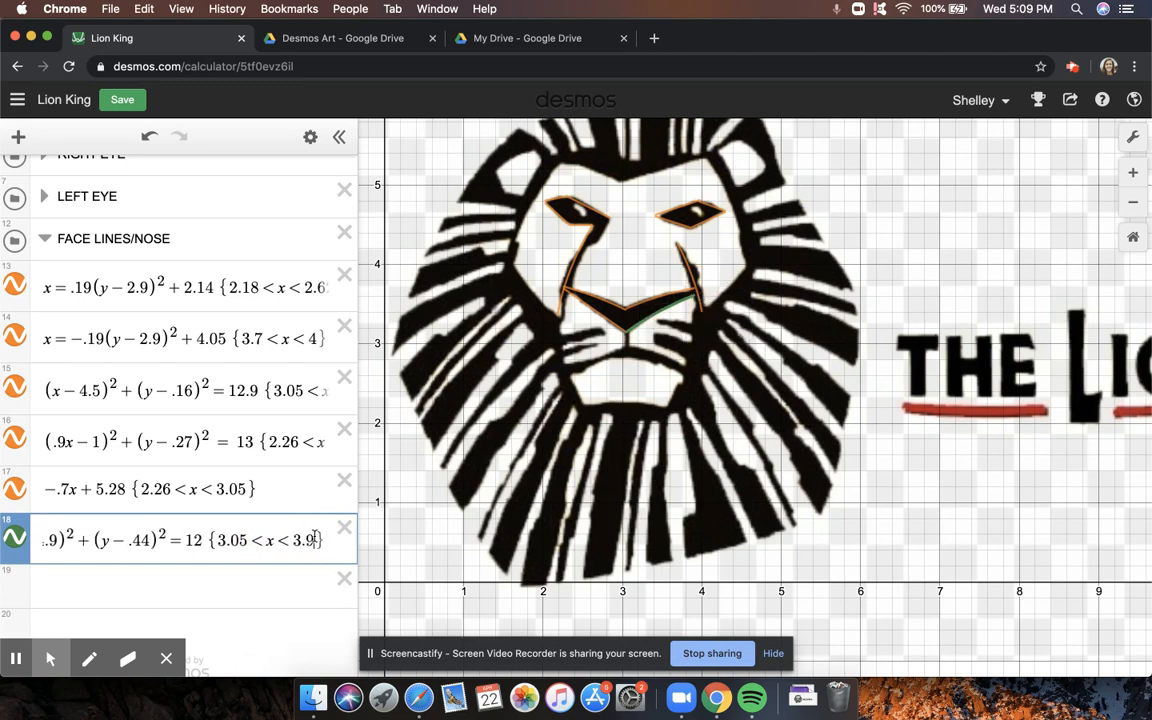
type("8")
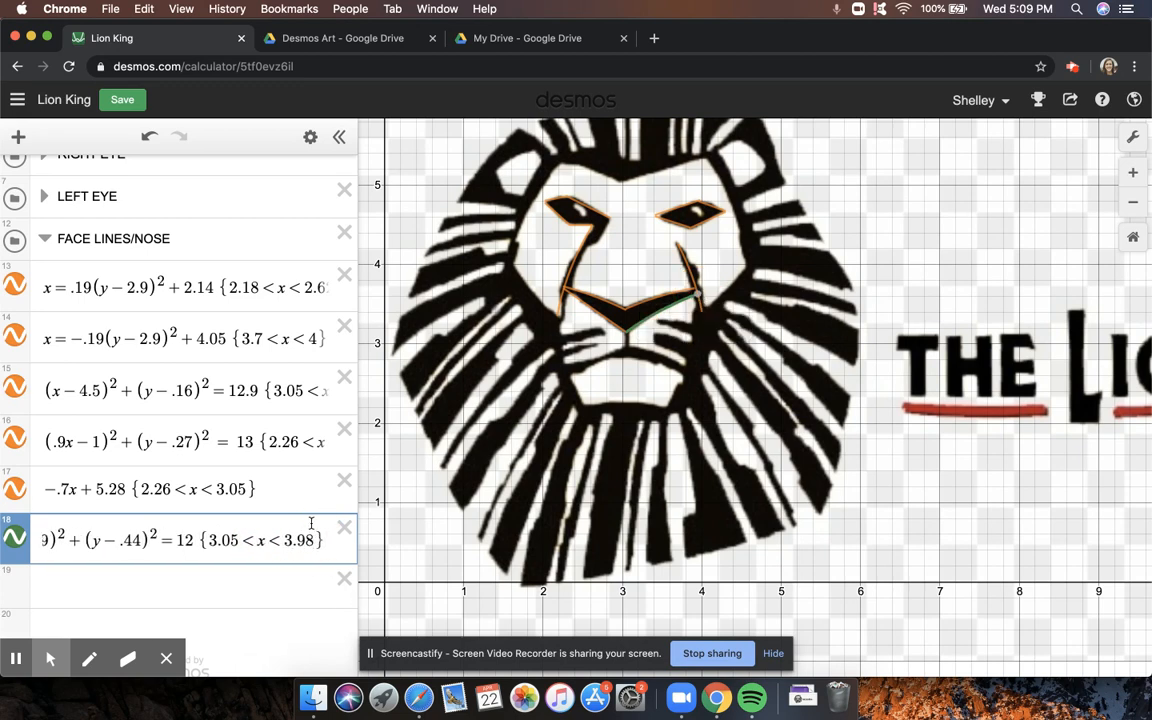
left_click(217, 583)
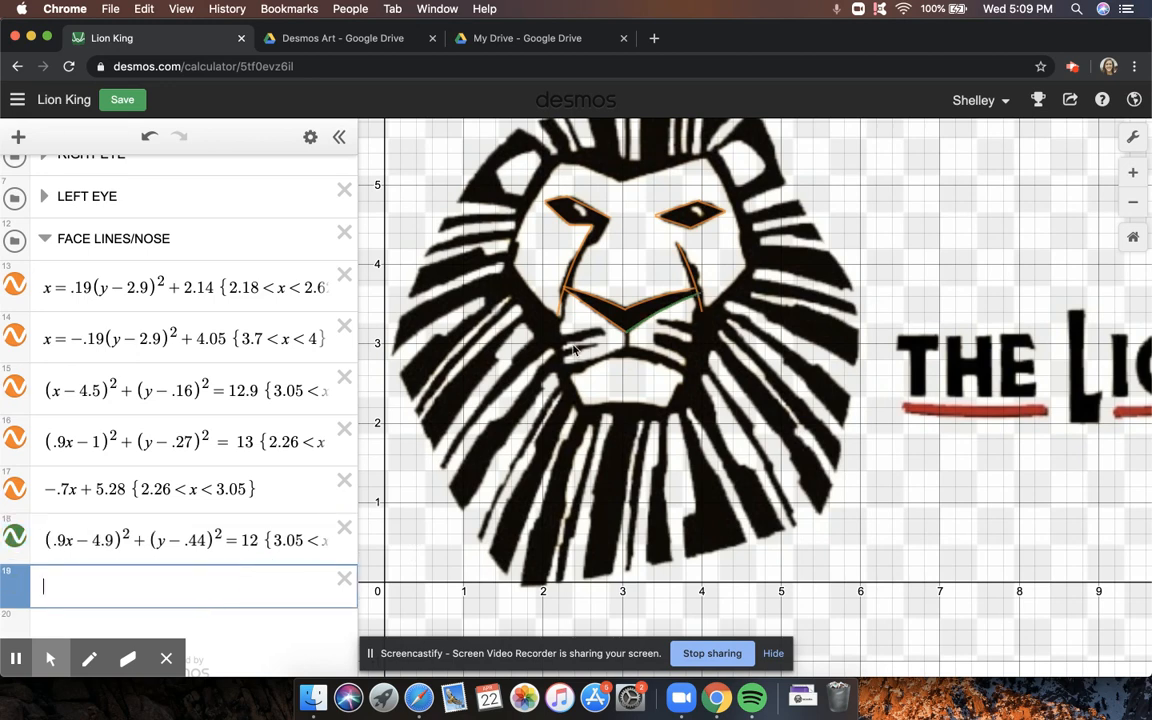
Set the upper x limit of the green lower nose curve to 3.95.
left_click(308, 541)
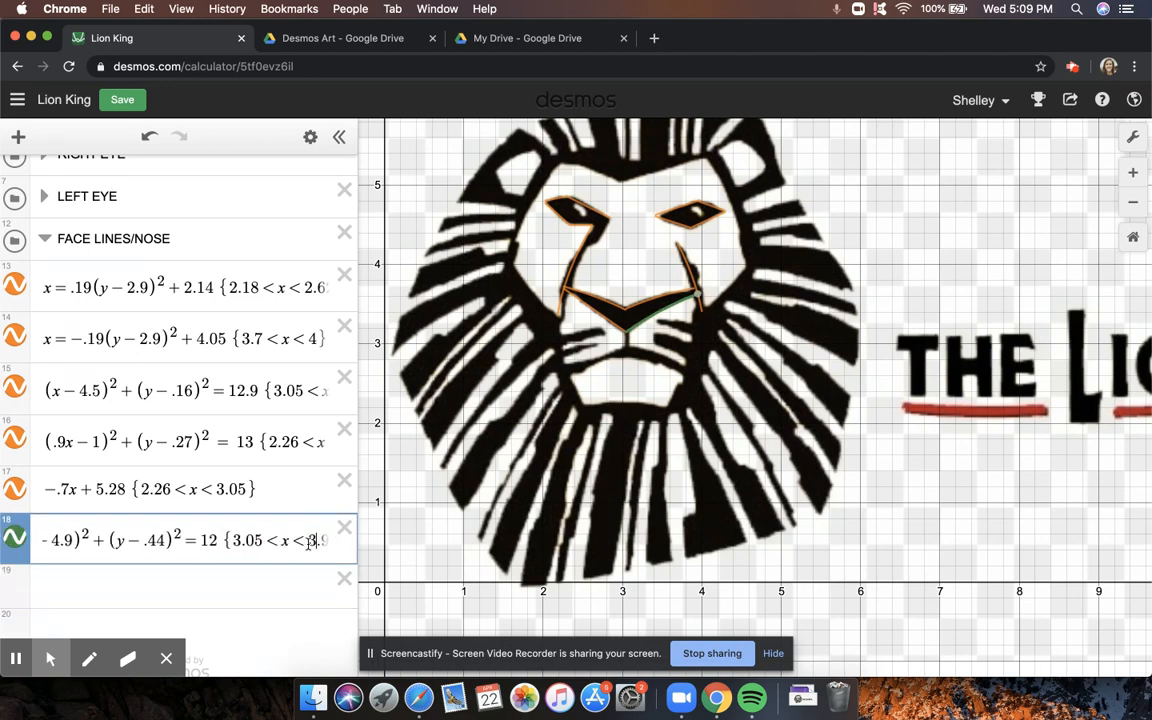
key("BackSpace")
type("5")
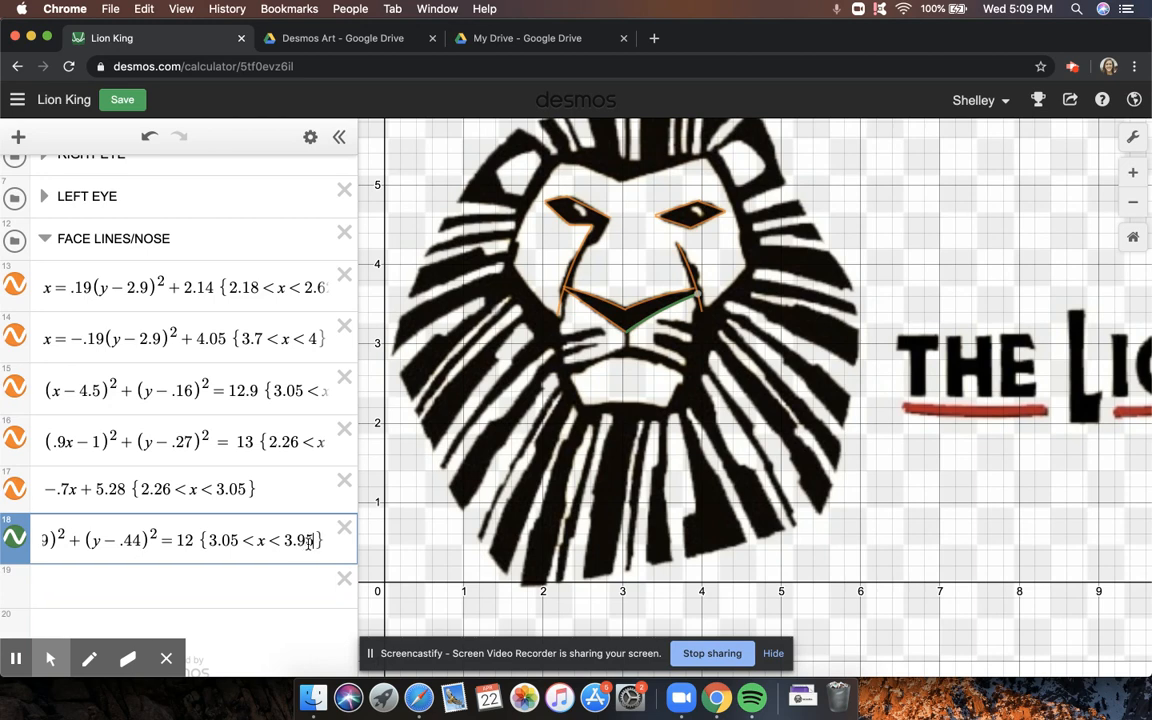
Change the lower nose curve's color from green to orange and go to the empty expression line below it.
left_click(22, 541)
right_click(22, 541)
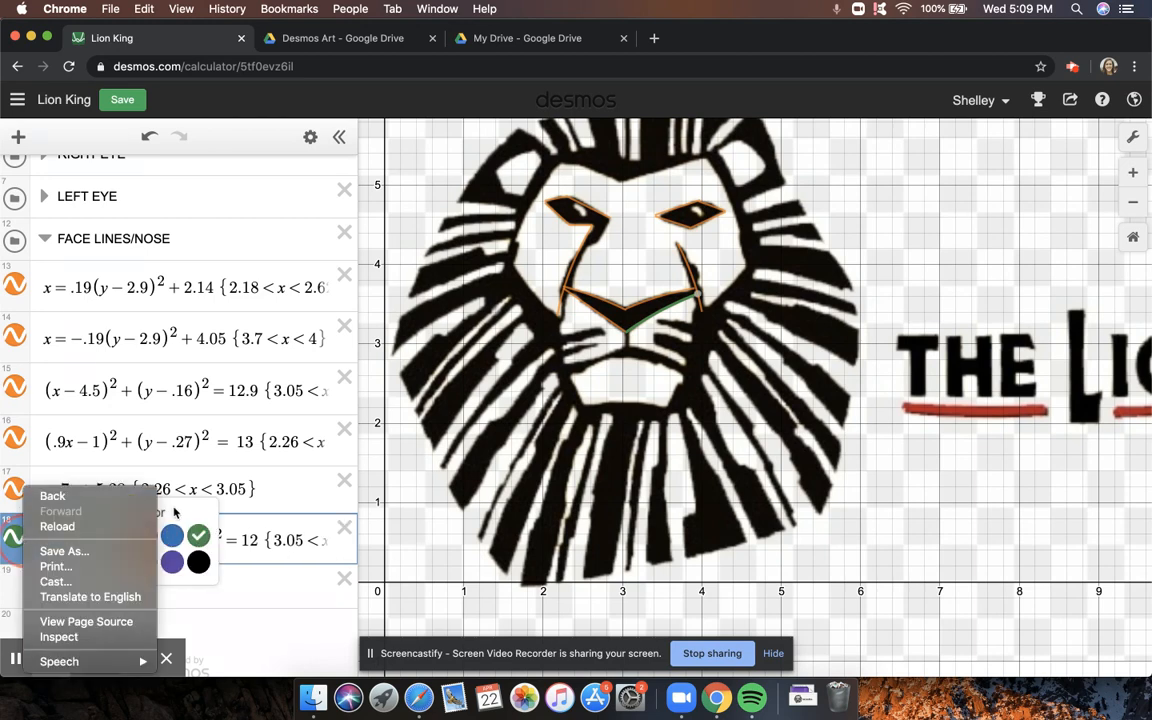
left_click(172, 508)
left_click(145, 562)
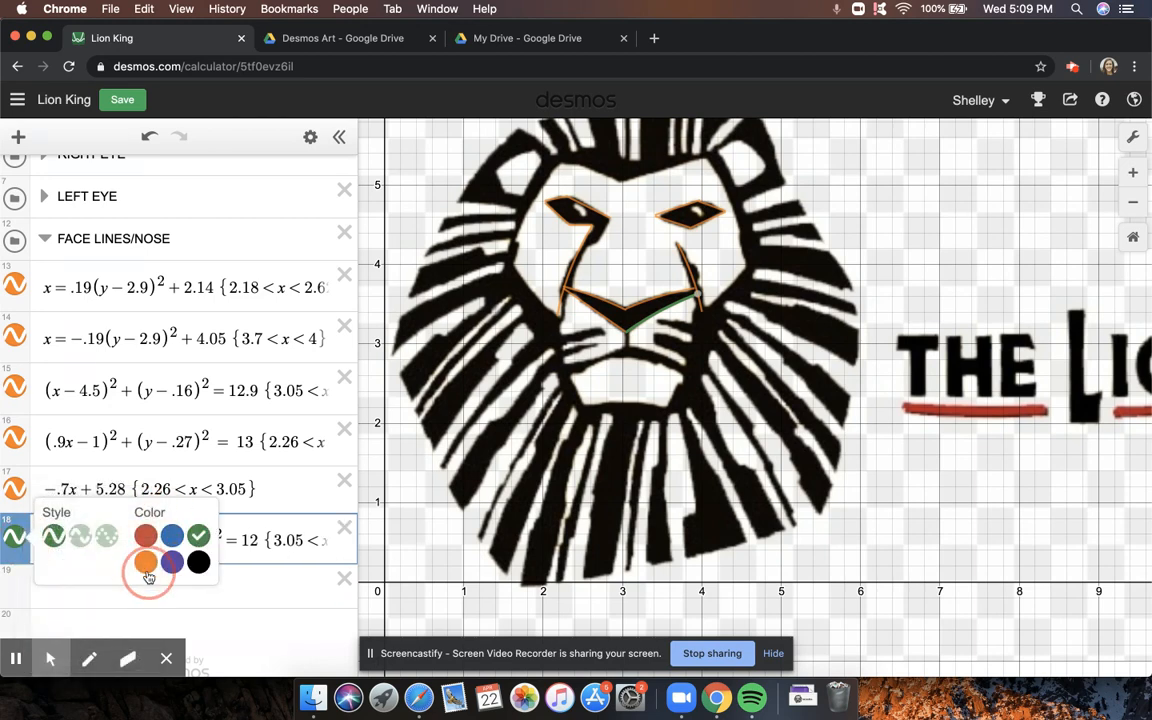
left_click(277, 578)
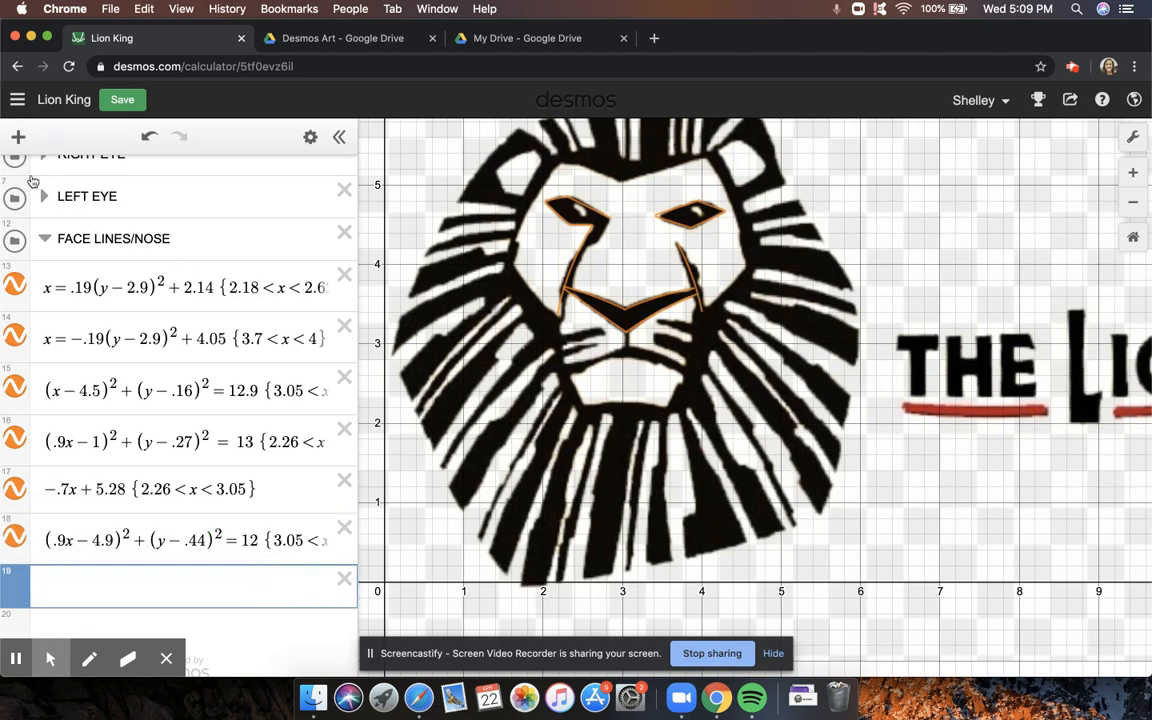
Temporarily hide the logo background image to check the traced curves alone, and show it again.
scroll(45, 218, "up", 3)
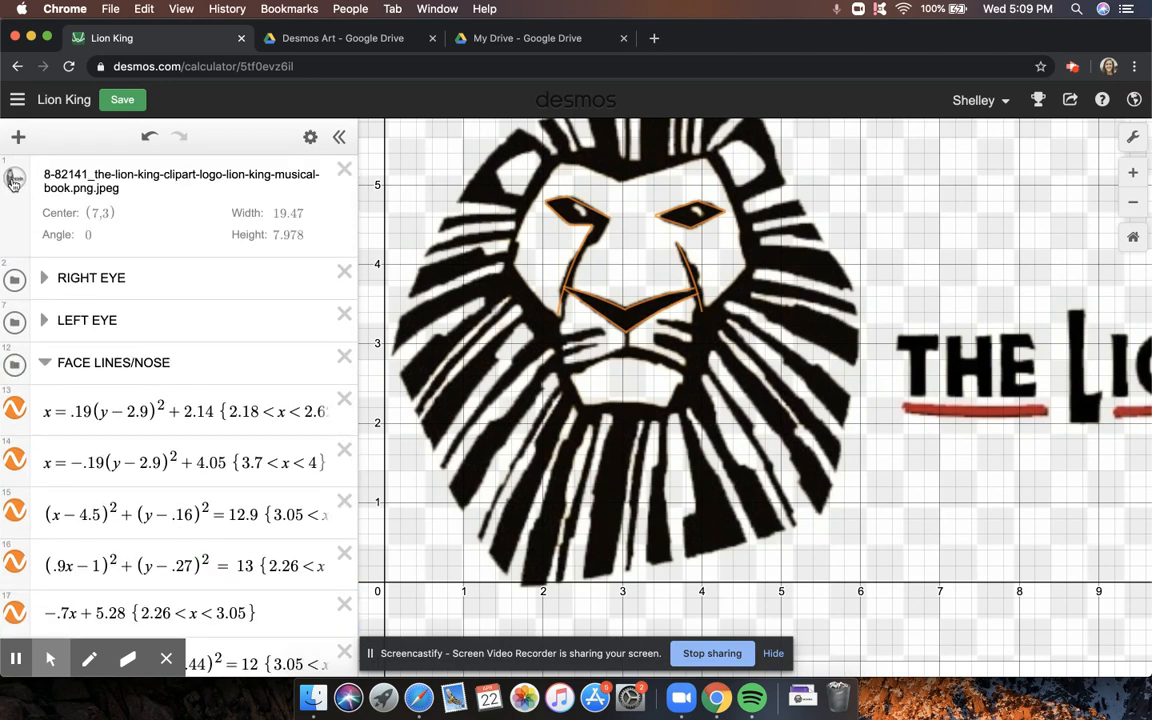
left_click(15, 181)
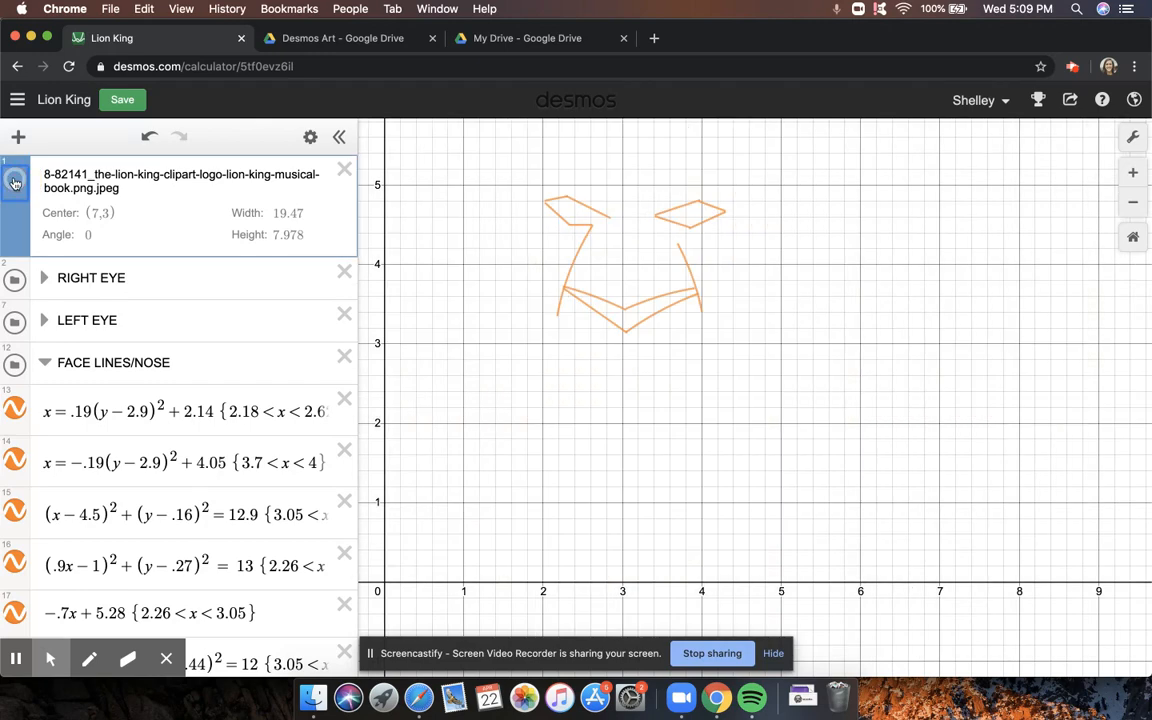
left_click(15, 181)
scroll(217, 432, "down", 2)
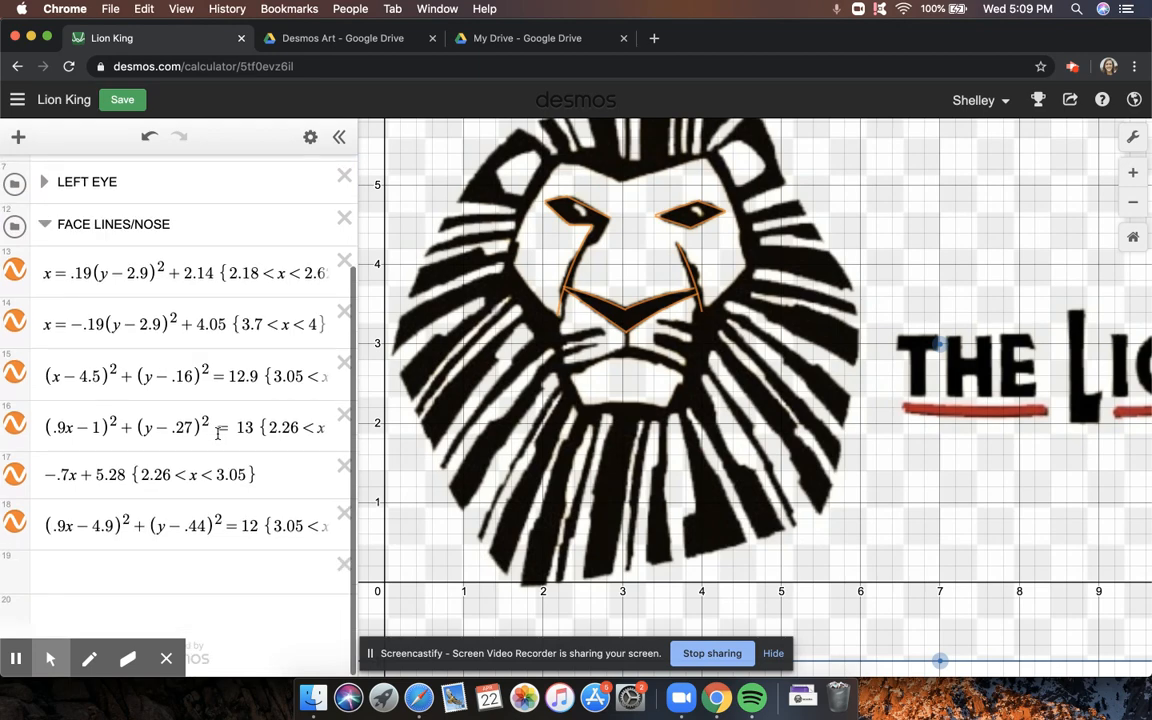